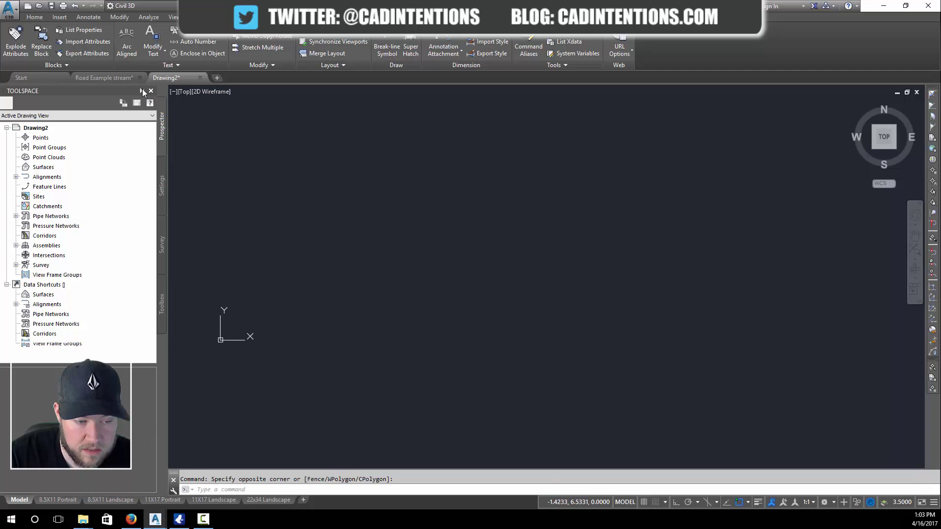
- Close the Toolspace and launch DesignCenter with the ADCENTER command
{"action": "left_click", "coordinate": [143, 92]}
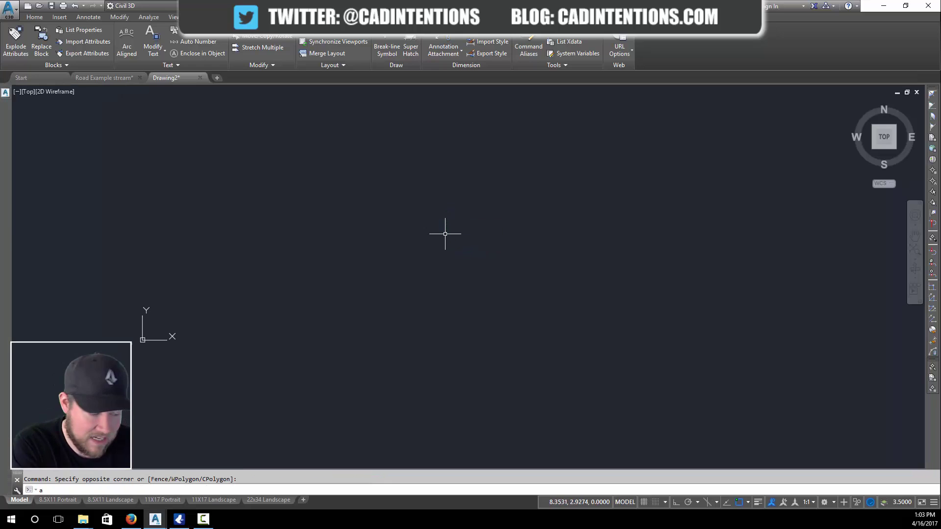
{"action": "type", "text": "ADc"}
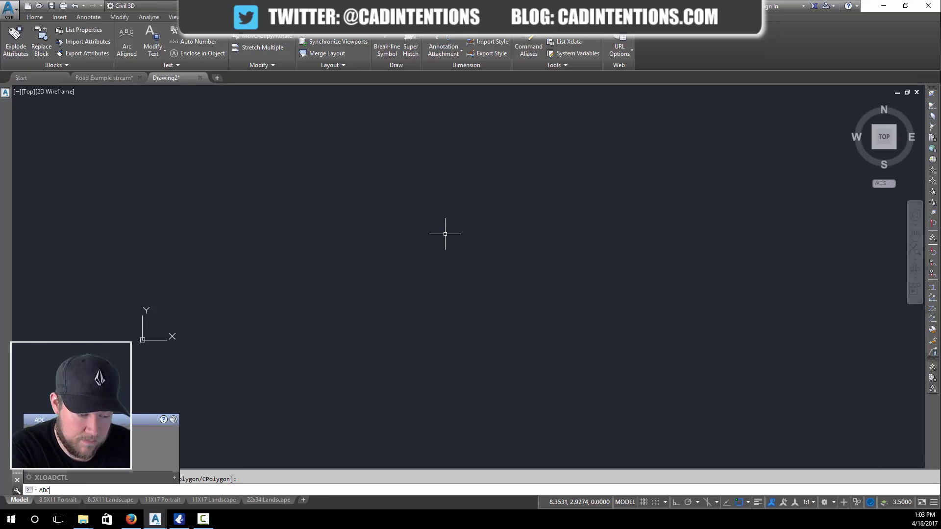
{"action": "type", "text": "Ent"}
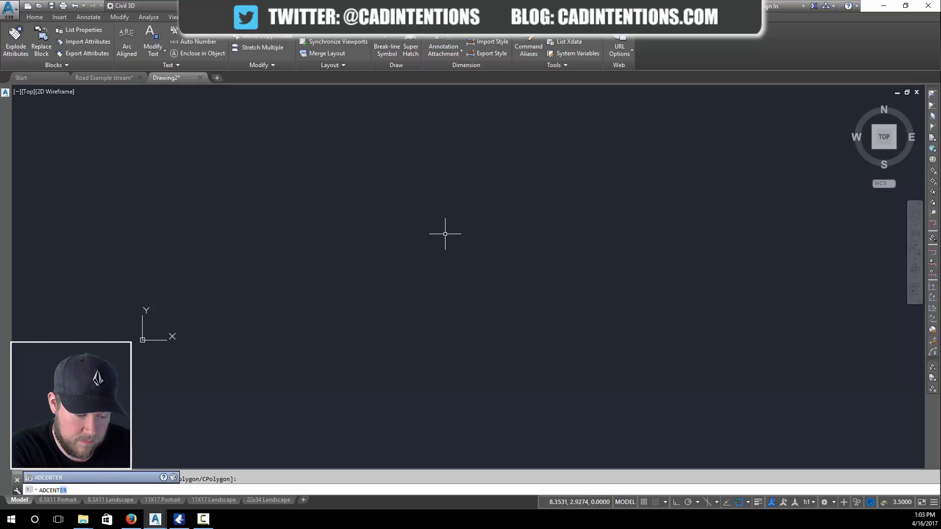
{"action": "key", "text": "Return"}
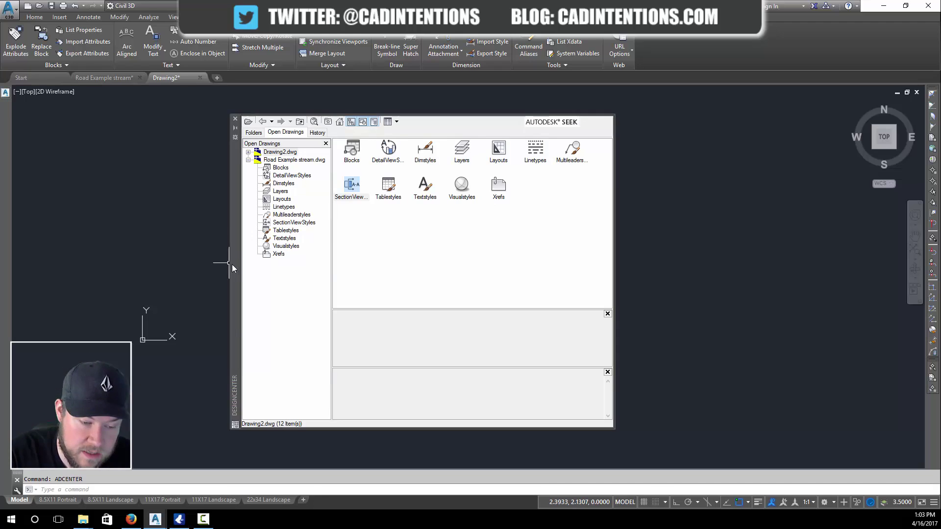
- Reposition and widen the DesignCenter palette to list Road Example stream.dwg's categories
{"action": "left_click_drag", "start_coordinate": [232, 263], "coordinate": [122, 245]}
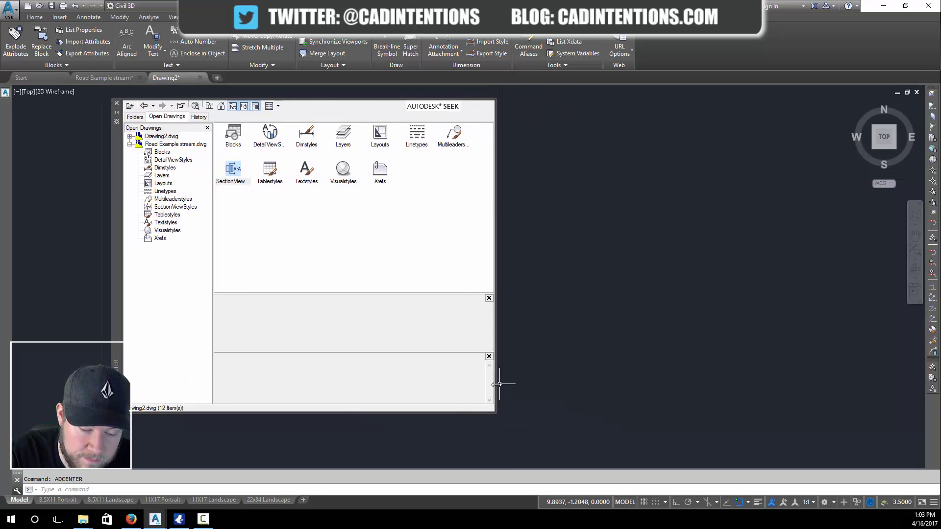
{"action": "left_click_drag", "start_coordinate": [496, 387], "coordinate": [681, 398]}
{"action": "left_click", "coordinate": [390, 229]}
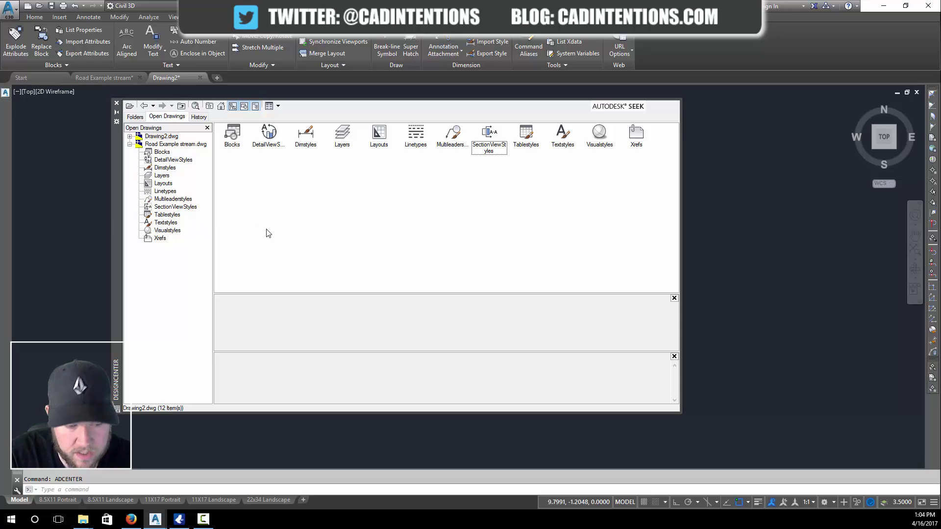
{"action": "left_click_drag", "start_coordinate": [117, 201], "coordinate": [178, 205]}
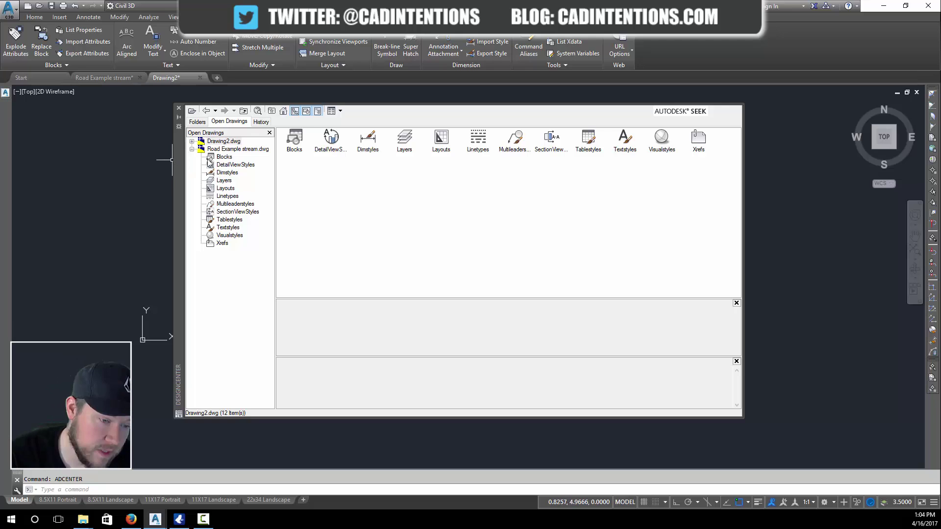
{"action": "left_click", "coordinate": [238, 122]}
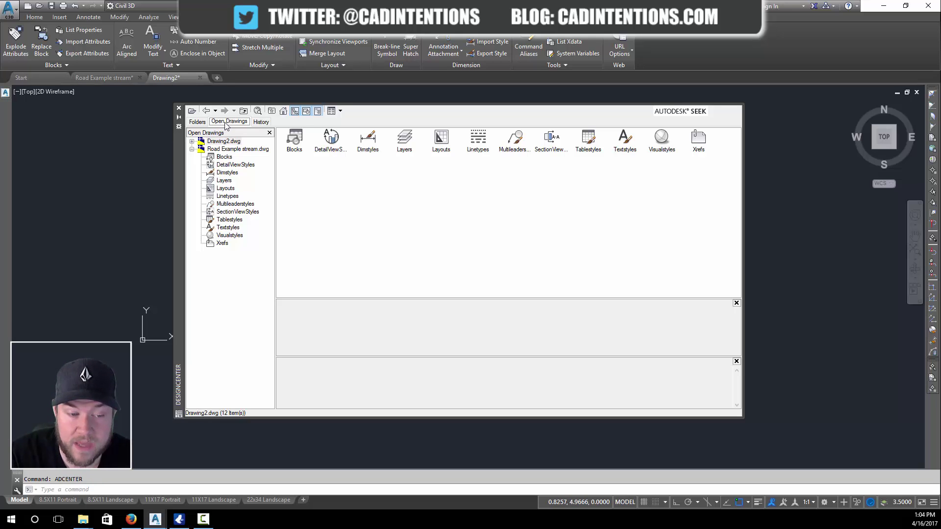
{"action": "left_click", "coordinate": [103, 79]}
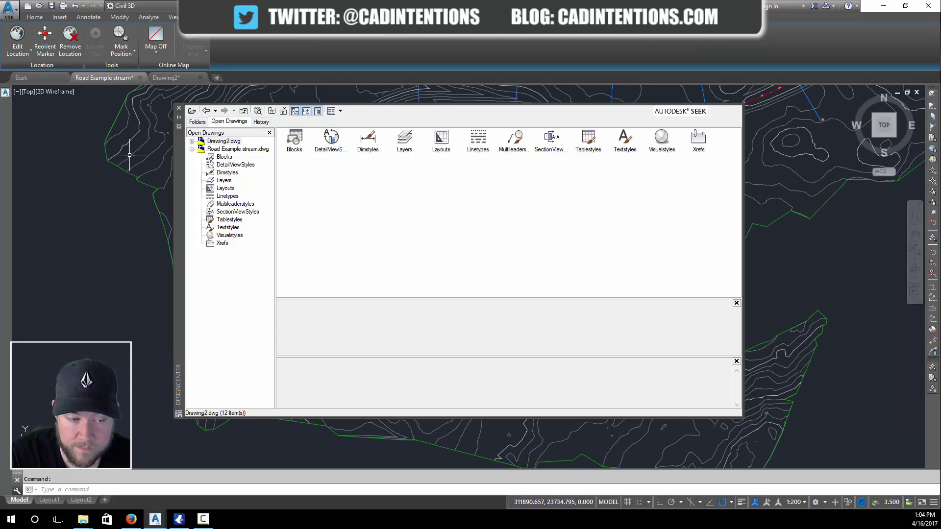
{"action": "left_click", "coordinate": [166, 77]}
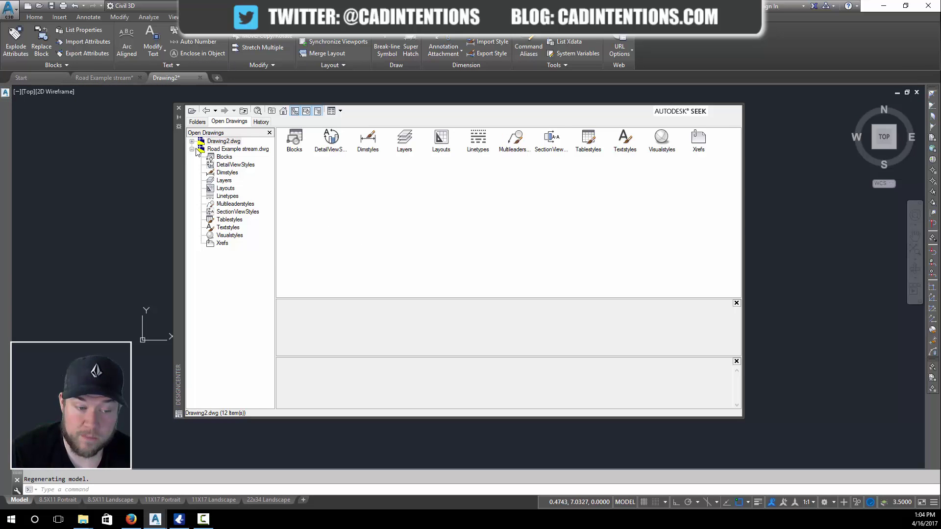
{"action": "left_click", "coordinate": [229, 123]}
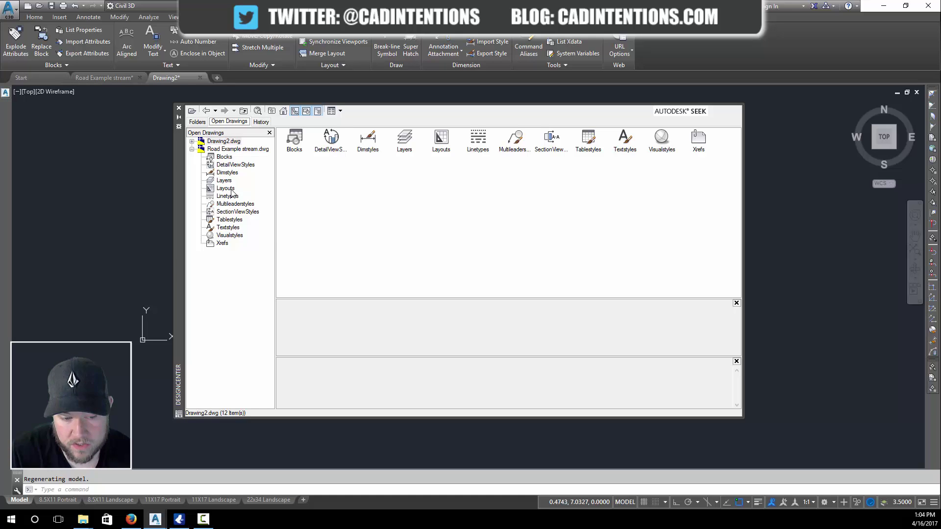
{"action": "left_click", "coordinate": [198, 122]}
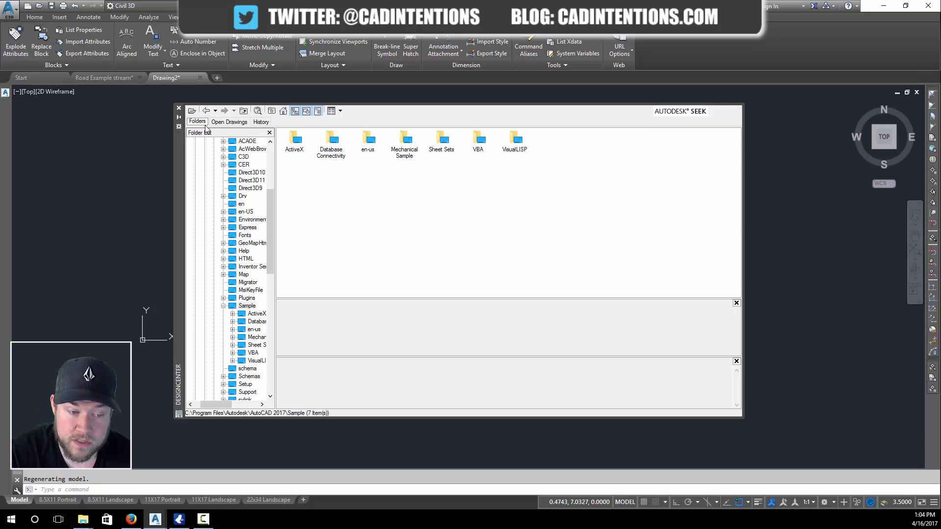
{"action": "left_click_drag", "start_coordinate": [270, 232], "coordinate": [271, 187]}
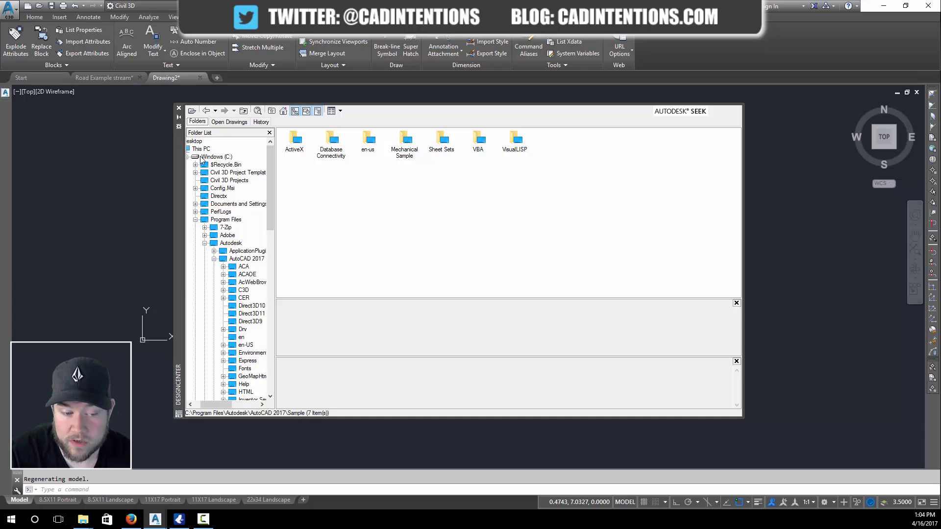
{"action": "left_click", "coordinate": [202, 157]}
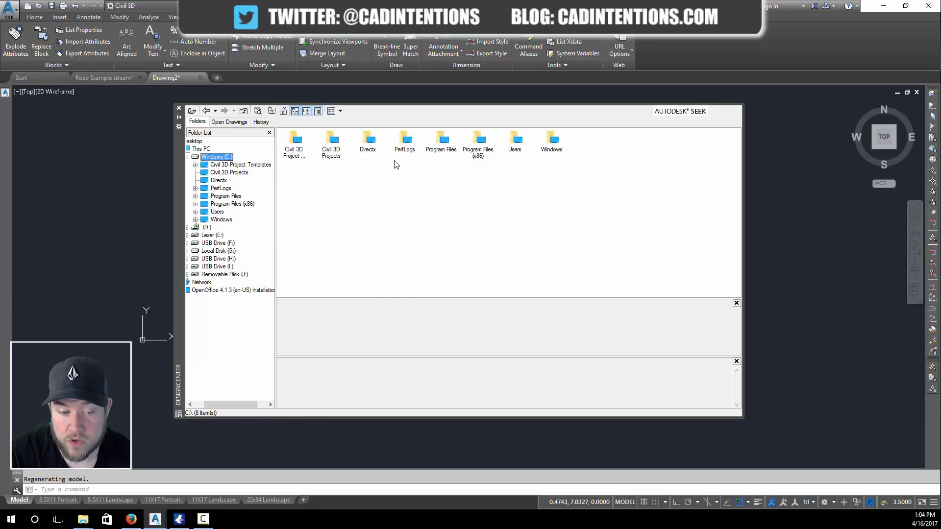
{"action": "left_click", "coordinate": [229, 122]}
{"action": "left_click", "coordinate": [261, 122]}
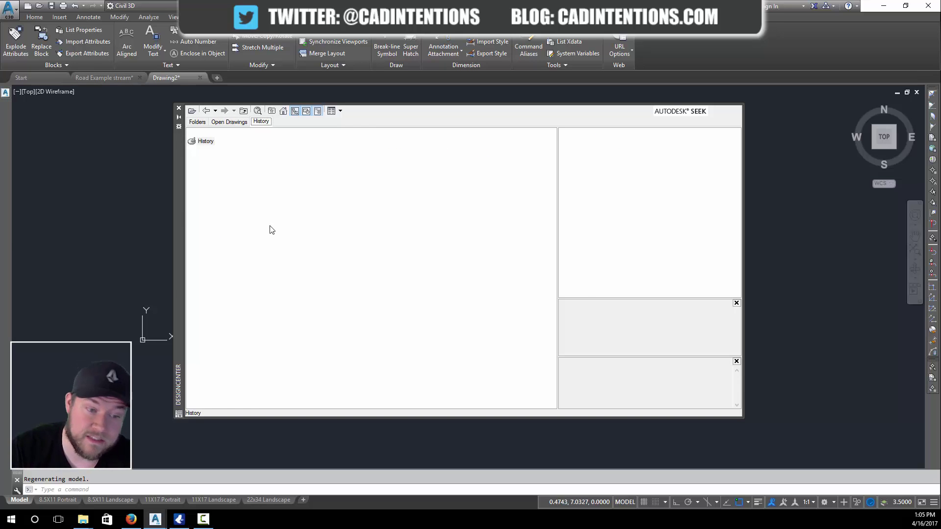
{"action": "left_click", "coordinate": [234, 123]}
{"action": "left_click", "coordinate": [259, 123]}
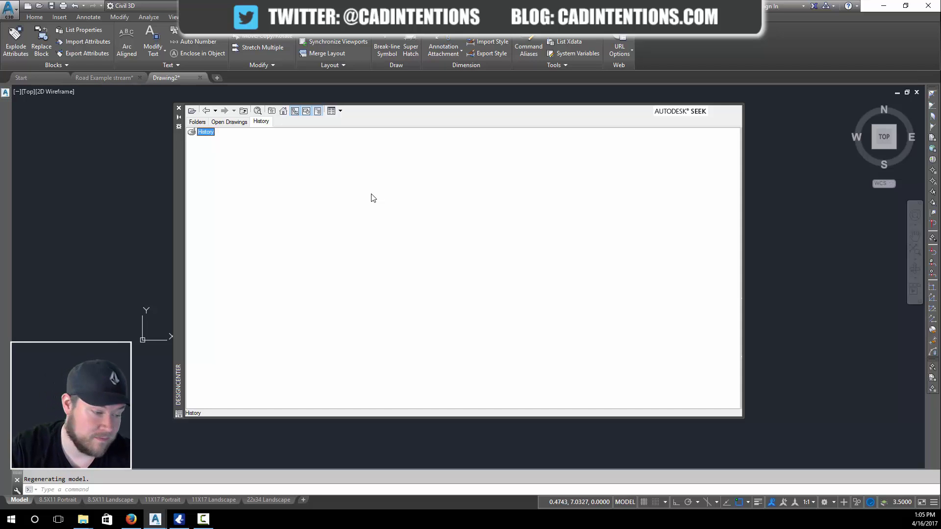
- Review Drawing2's blocks and five linetypes, then list Road Example stream's 21 linetypes
{"action": "left_click", "coordinate": [229, 121]}
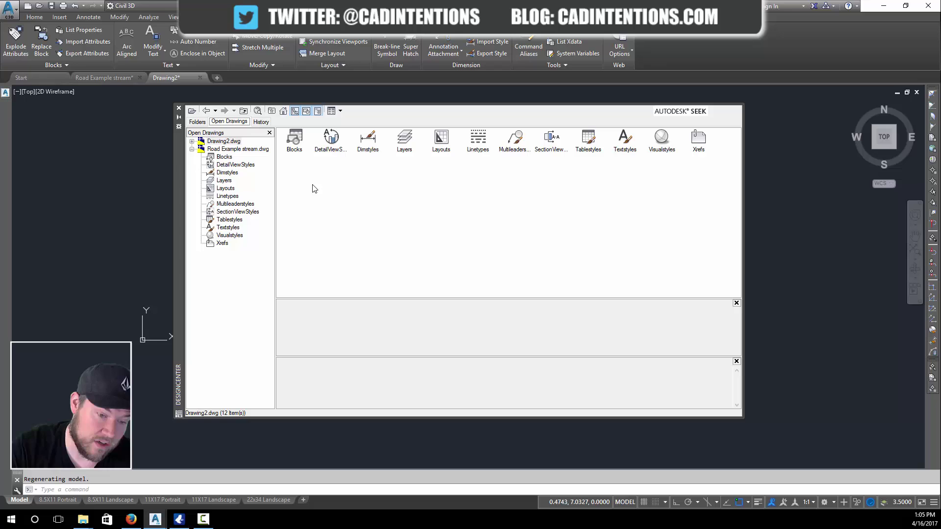
{"action": "left_click", "coordinate": [387, 223]}
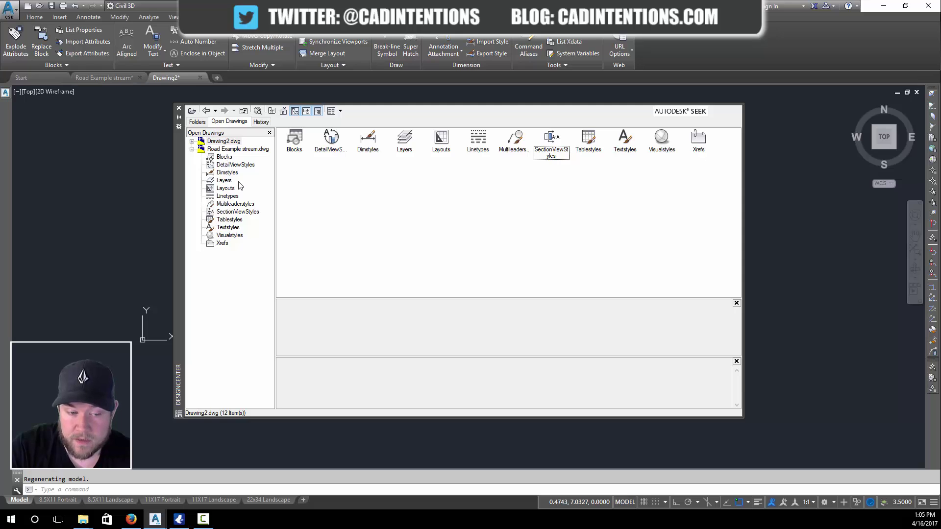
{"action": "left_click", "coordinate": [214, 142]}
{"action": "left_click", "coordinate": [192, 141]}
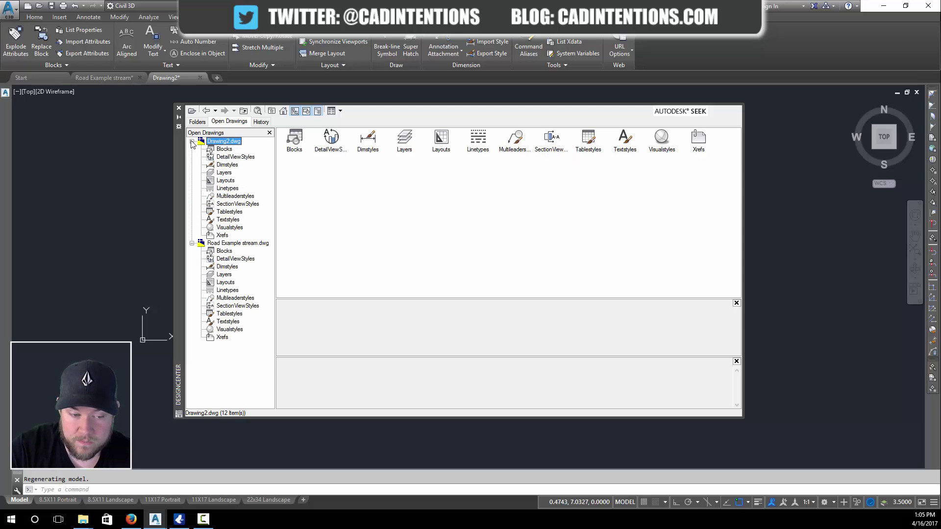
{"action": "left_click", "coordinate": [223, 149]}
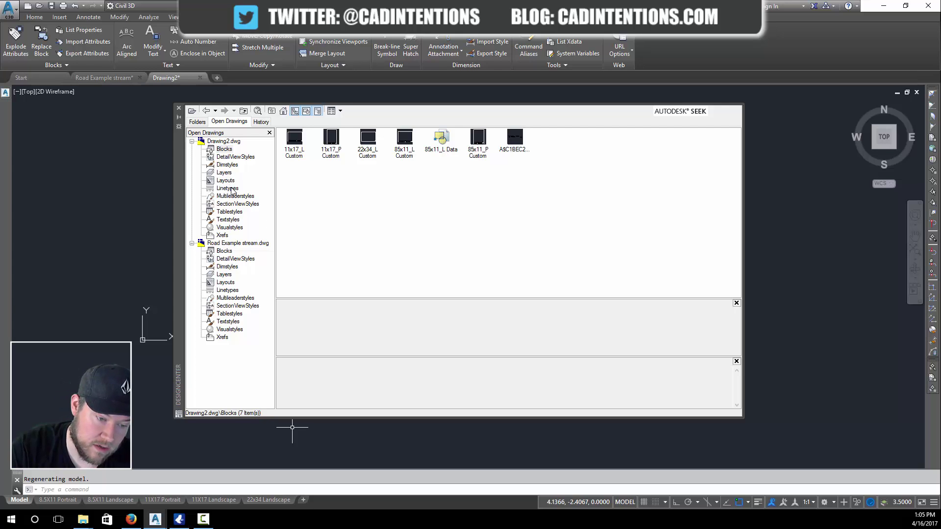
{"action": "left_click", "coordinate": [228, 188]}
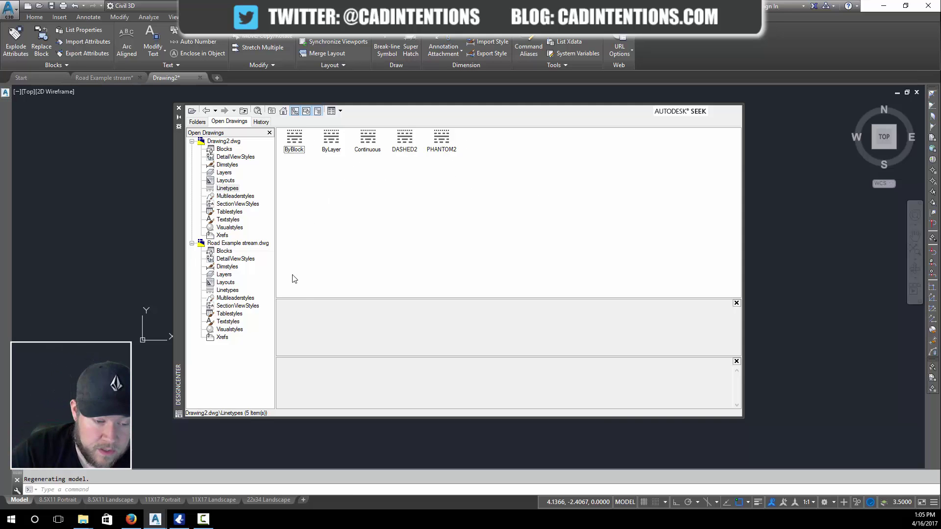
{"action": "left_click", "coordinate": [237, 245]}
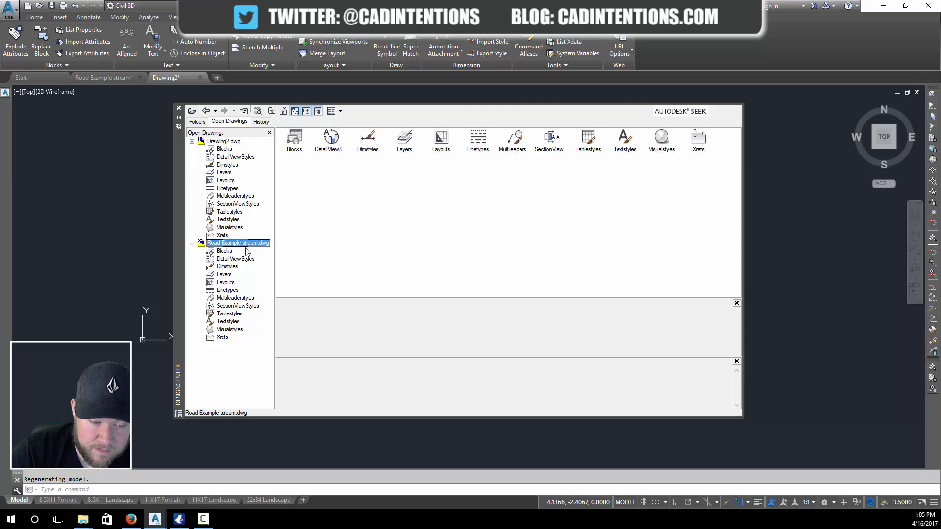
{"action": "left_click", "coordinate": [226, 290]}
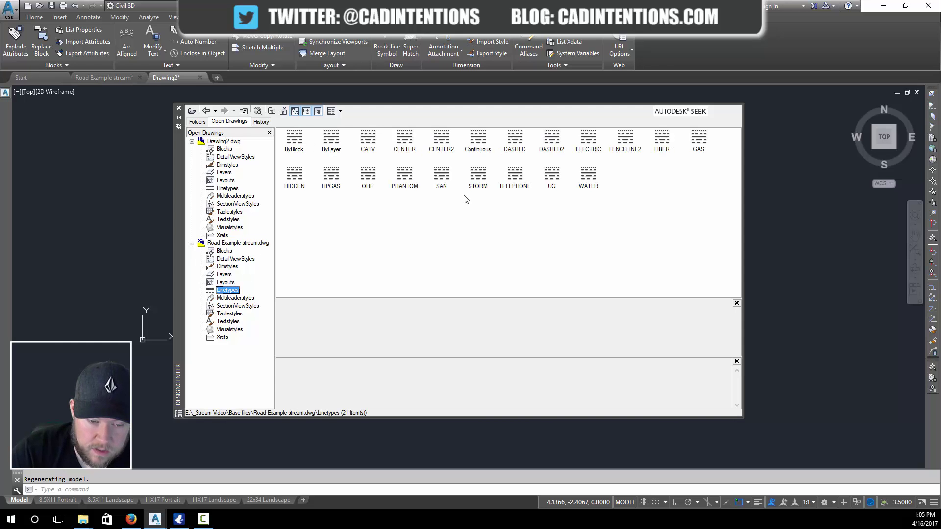
- Add the CATV, ELECTRIC, STORM, TELEPHONE, SAN and WATER linetypes to Drawing2
{"action": "left_click_drag", "start_coordinate": [676, 225], "coordinate": [280, 129]}
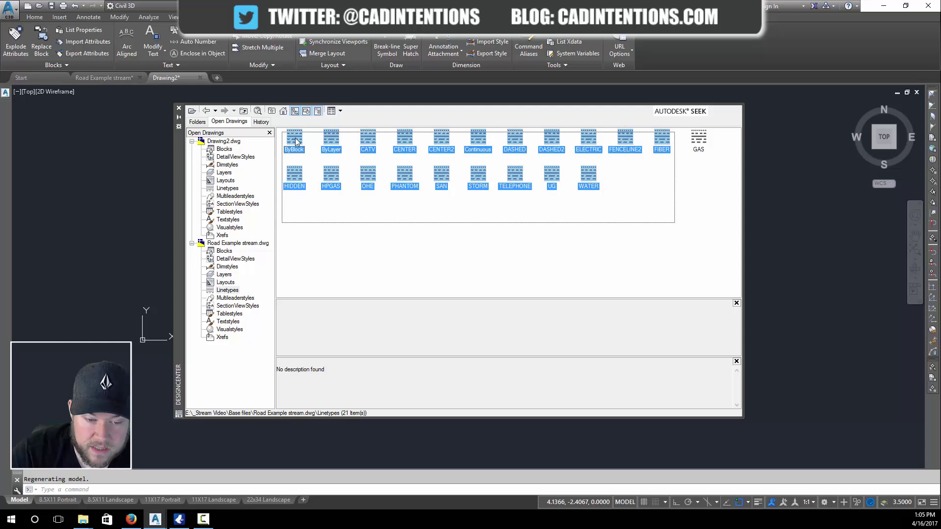
{"action": "left_click", "coordinate": [450, 236]}
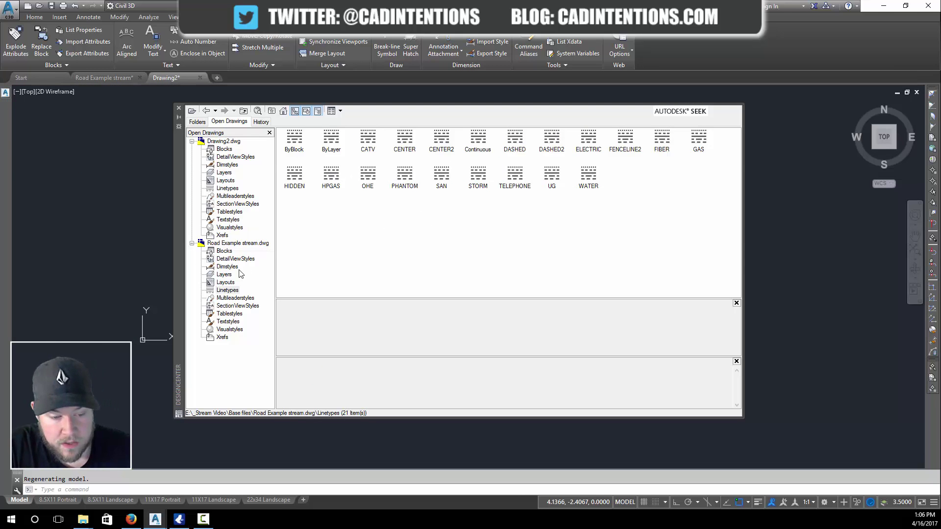
{"action": "left_click", "coordinate": [226, 291]}
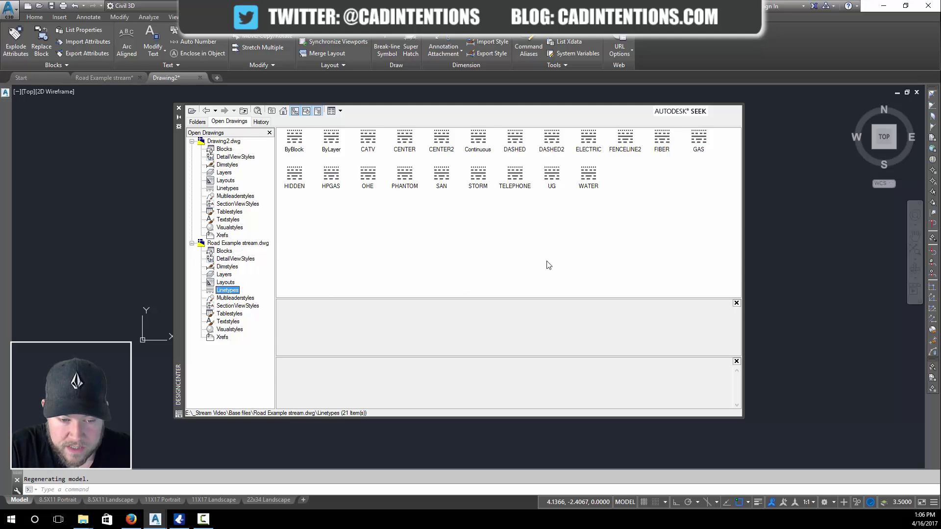
{"action": "left_click", "coordinate": [369, 140]}
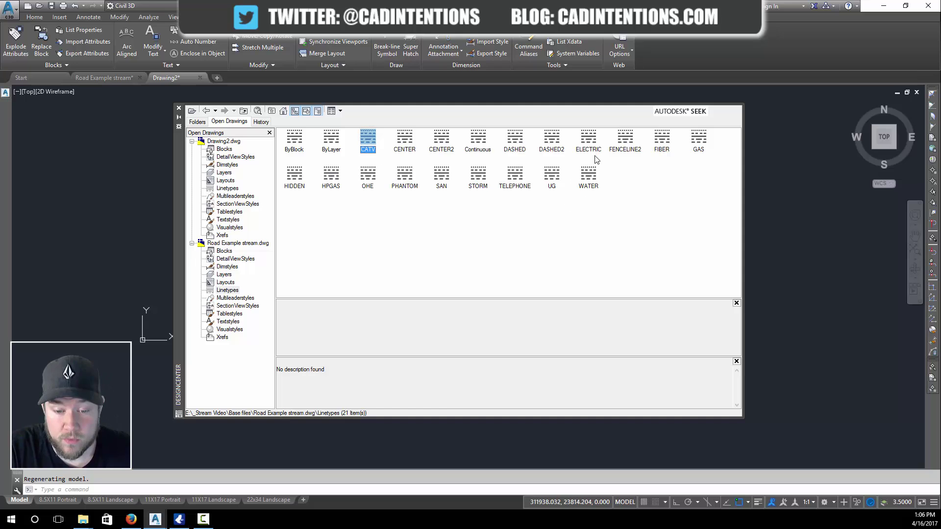
{"action": "left_click", "coordinate": [589, 140], "text": "ctrl"}
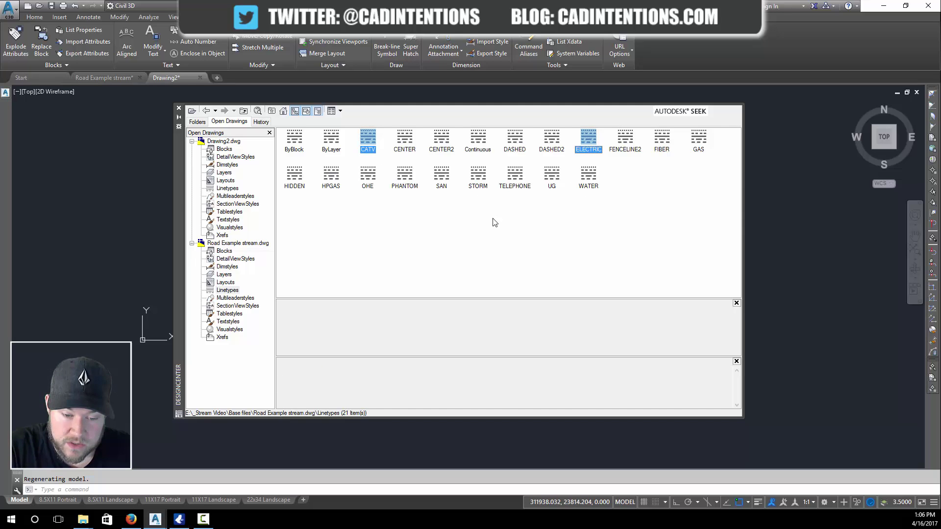
{"action": "left_click", "coordinate": [478, 180], "text": "ctrl"}
{"action": "left_click", "coordinate": [515, 175], "text": "ctrl"}
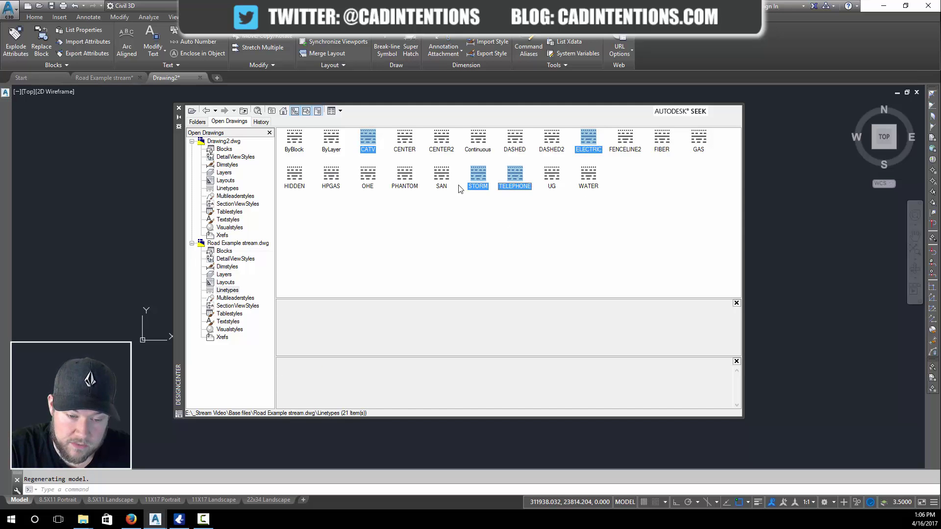
{"action": "left_click", "coordinate": [444, 174], "text": "ctrl"}
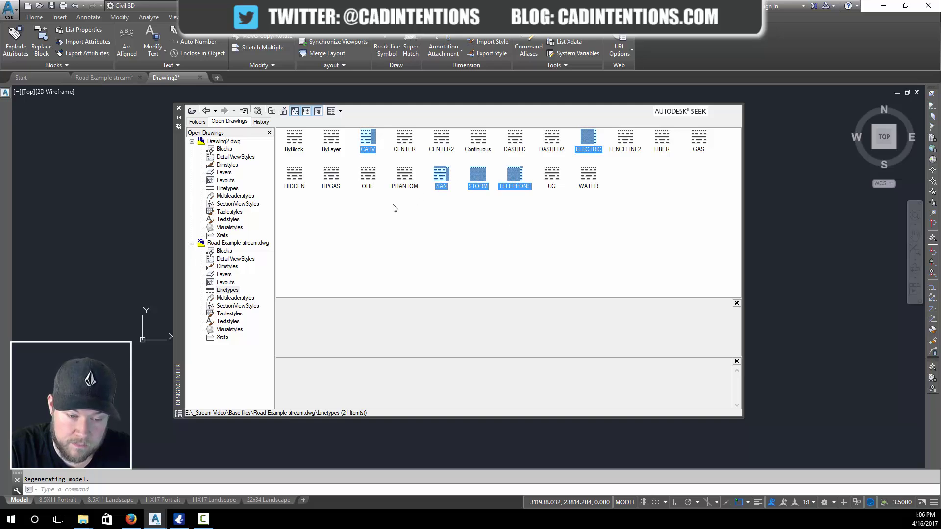
{"action": "left_click", "coordinate": [591, 183], "text": "ctrl"}
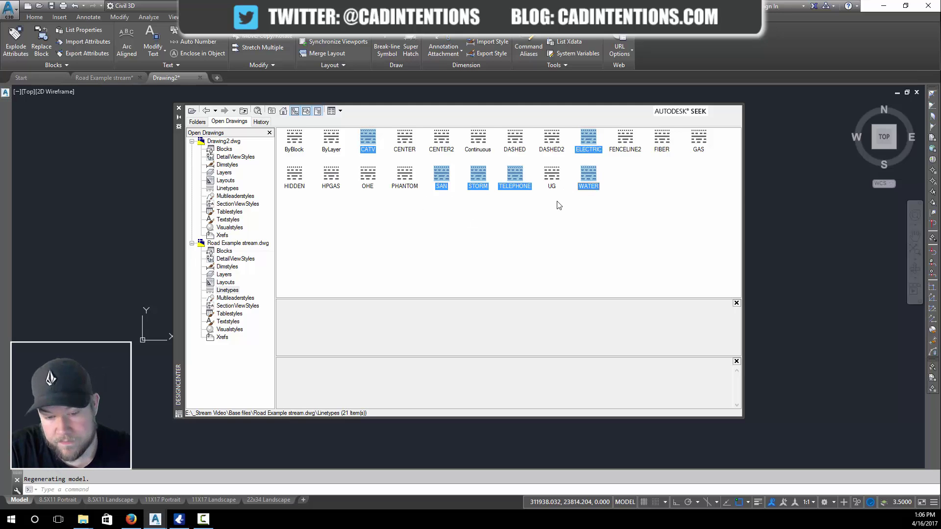
{"action": "right_click", "coordinate": [514, 182]}
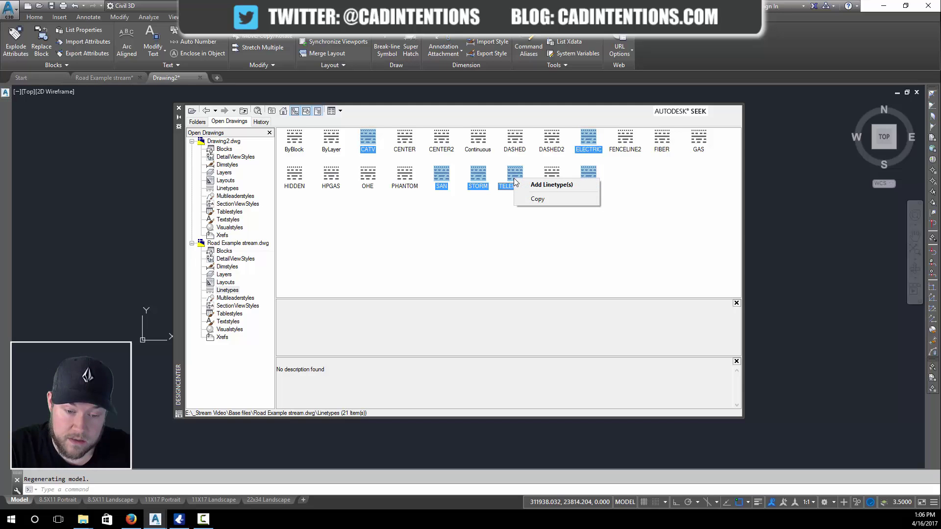
{"action": "left_click", "coordinate": [547, 187]}
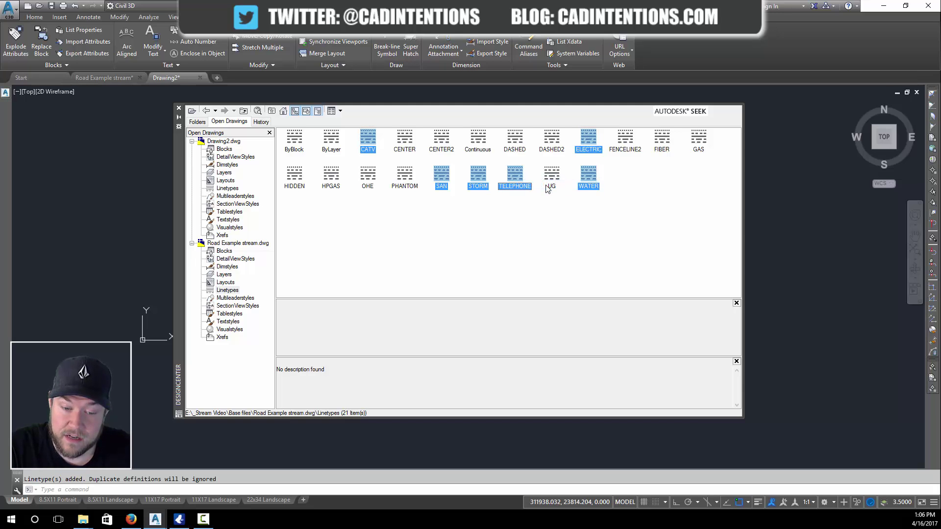
- Confirm Drawing2 now holds 11 linetypes including the imported ones
{"action": "left_click", "coordinate": [339, 236]}
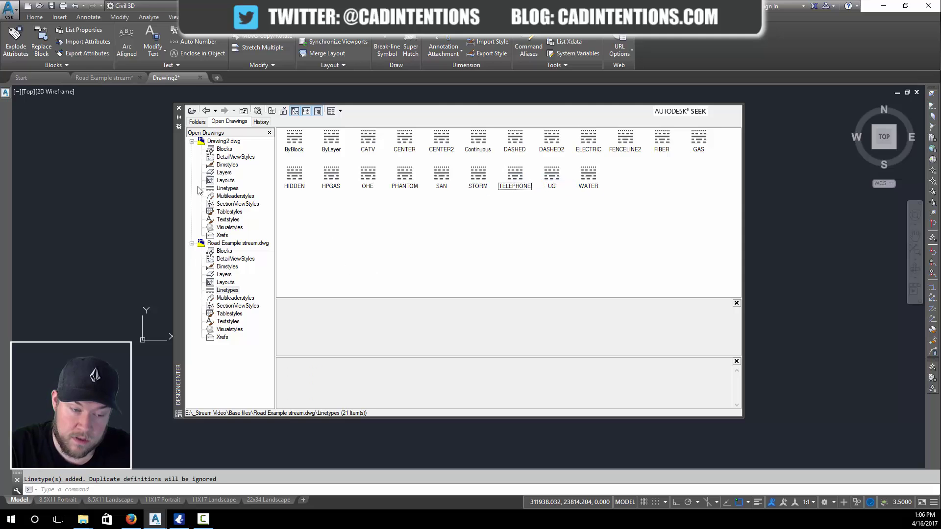
{"action": "left_click", "coordinate": [221, 142]}
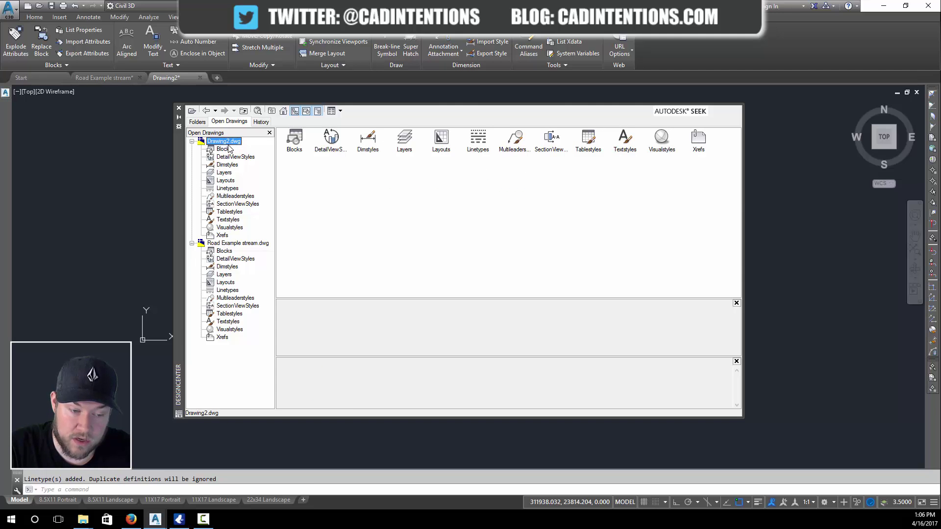
{"action": "left_click", "coordinate": [222, 189]}
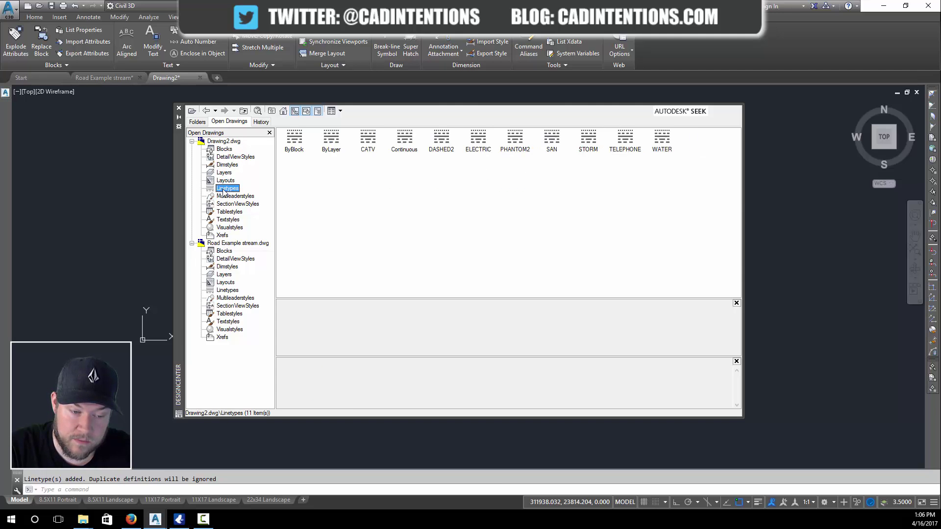
{"action": "left_click", "coordinate": [457, 162]}
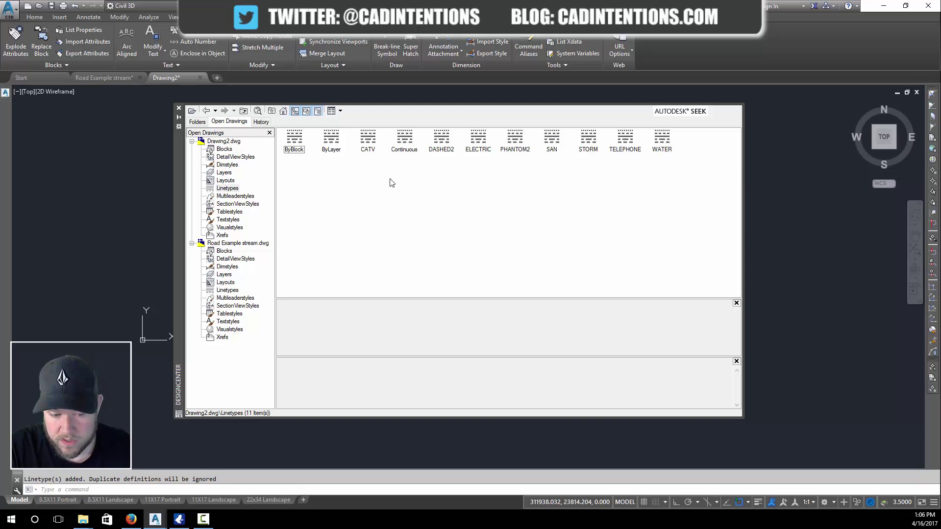
{"action": "key", "text": "Escape"}
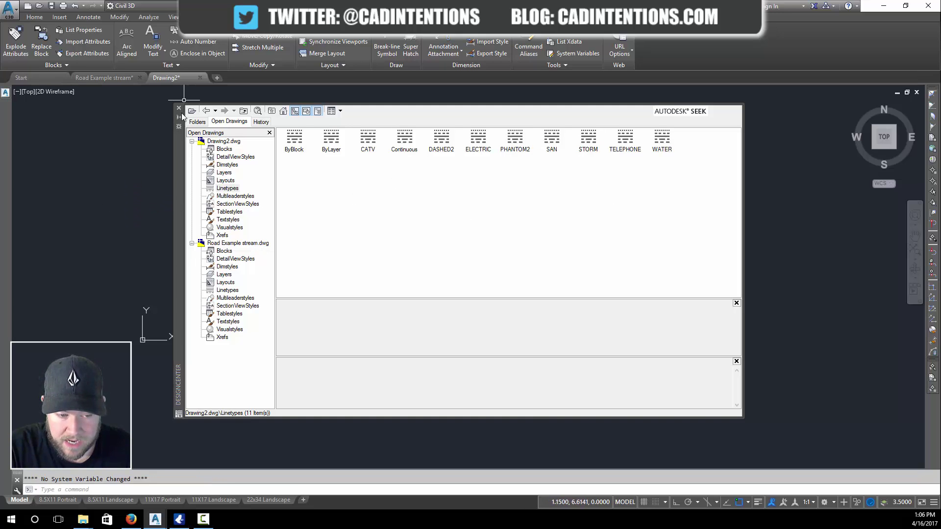
- Auto-hide DesignCenter and start a polyline with PL, placing its first point
{"action": "left_click", "coordinate": [178, 118]}
{"action": "type", "text": "pl"}
{"action": "key", "text": "Return"}
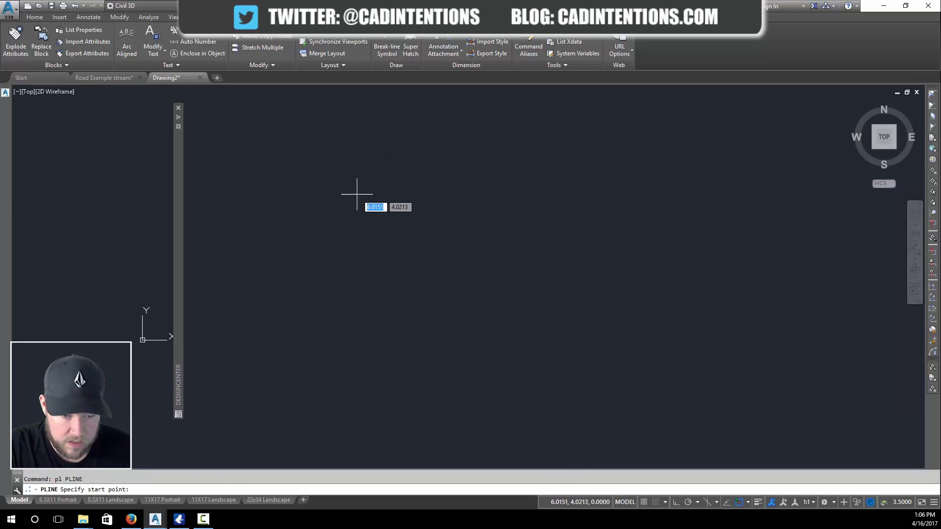
{"action": "left_click", "coordinate": [333, 192]}
- Complete the polyline with a segment down-right and one straight up
{"action": "left_click", "coordinate": [766, 362]}
{"action": "left_click", "coordinate": [770, 201]}
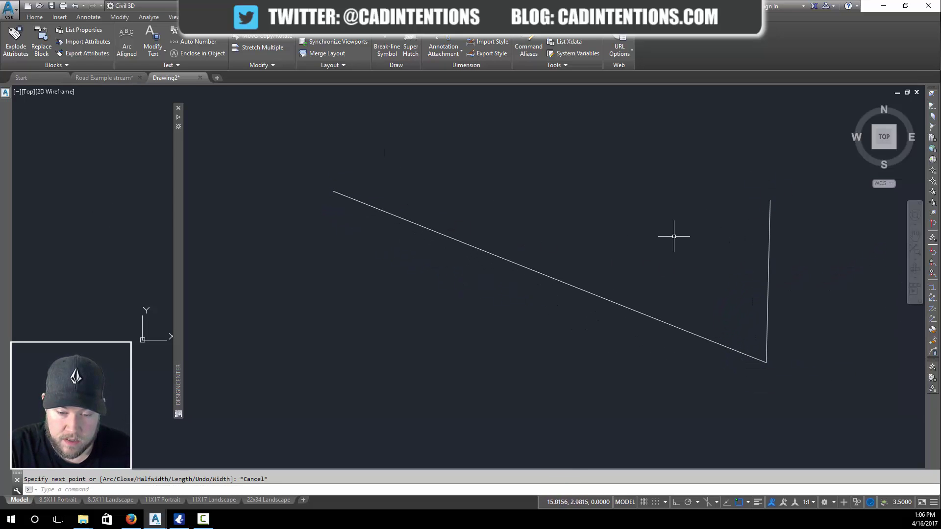
{"action": "key", "text": "Return"}
{"action": "left_click", "coordinate": [672, 235]}
- Preview the imported linetypes such as ELECTRIC on the polyline in Properties, then cancel
{"action": "left_click", "coordinate": [472, 294]}
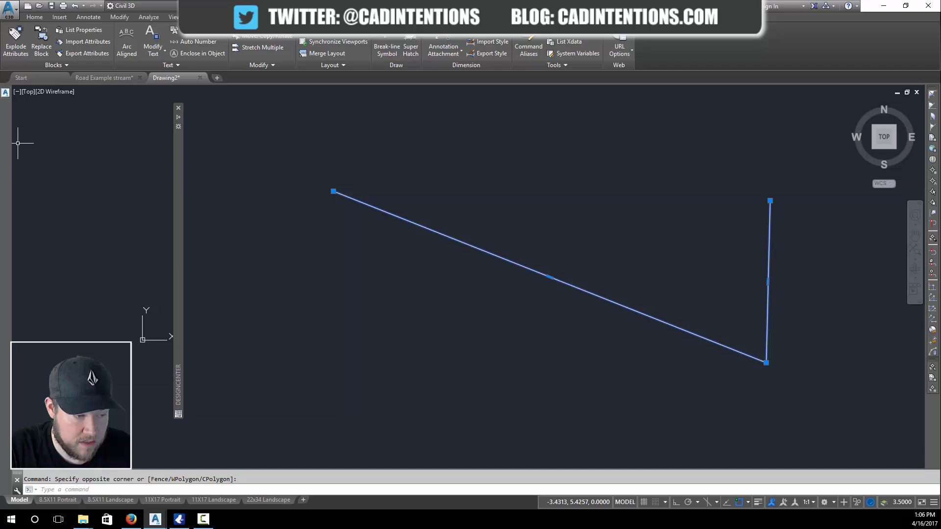
{"action": "key", "text": "ctrl+1"}
{"action": "left_click_drag", "start_coordinate": [313, 231], "coordinate": [415, 181]}
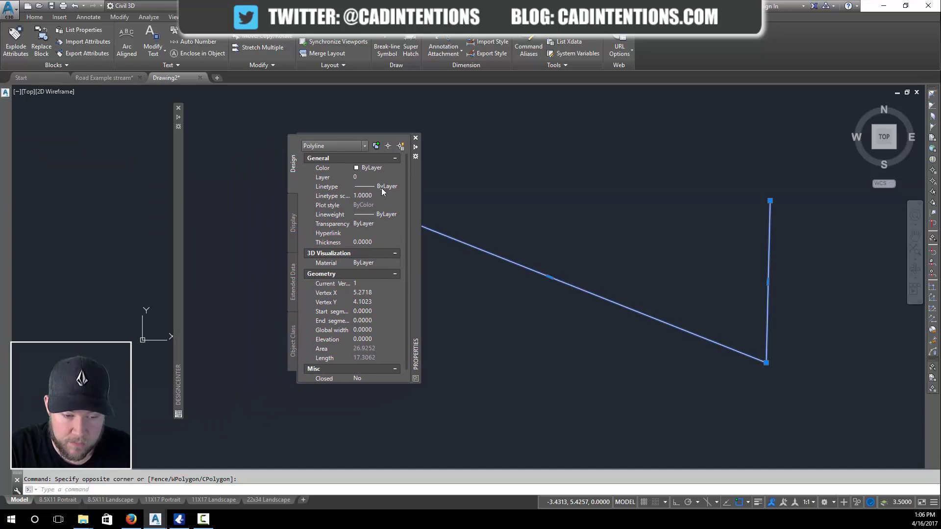
{"action": "left_click", "coordinate": [382, 190]}
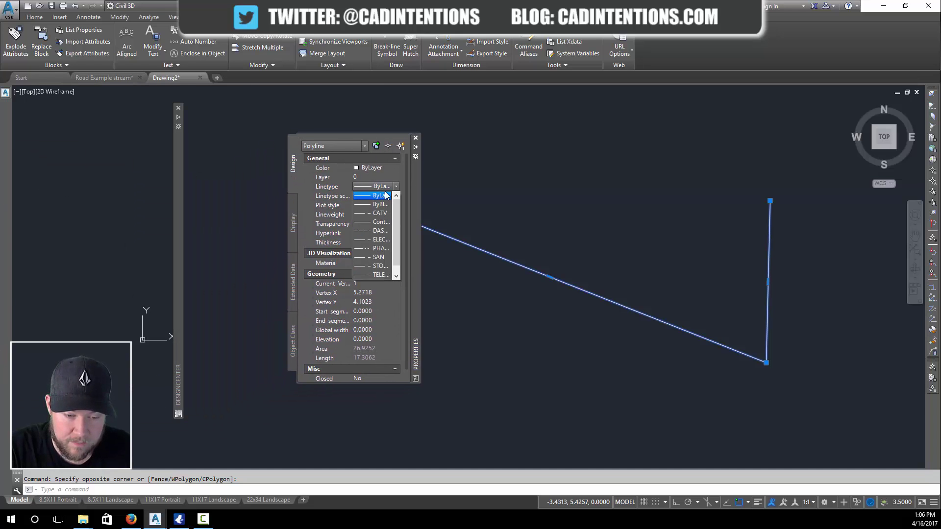
{"action": "left_click", "coordinate": [381, 240]}
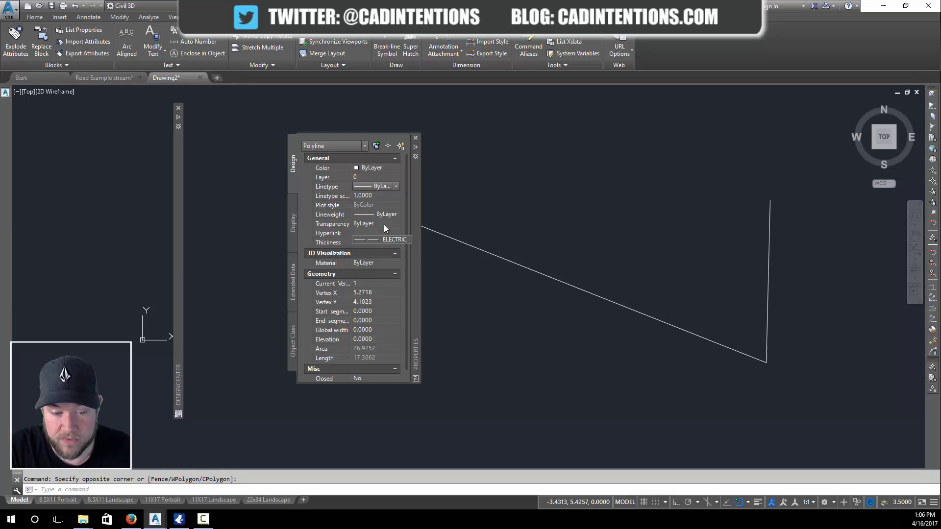
{"action": "key", "text": "Escape"}
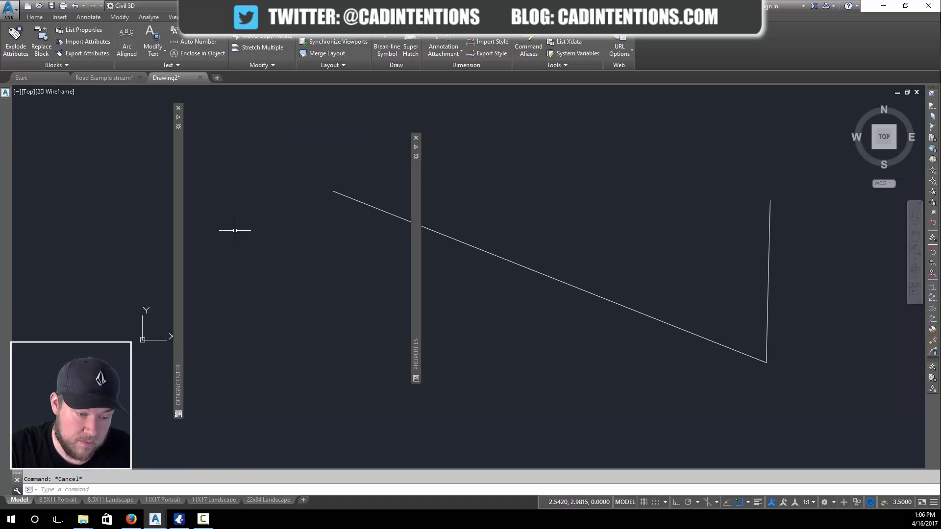
- Browse Drawing2's dimension styles, xrefs, layouts and blocks, then Road Example stream's 36 blocks
{"action": "mouse_move", "coordinate": [180, 119]}
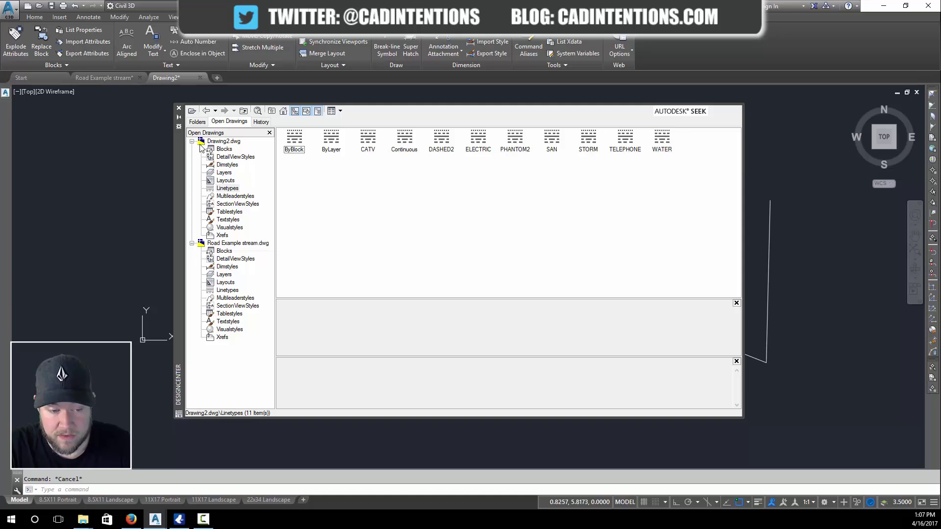
{"action": "left_click", "coordinate": [228, 165]}
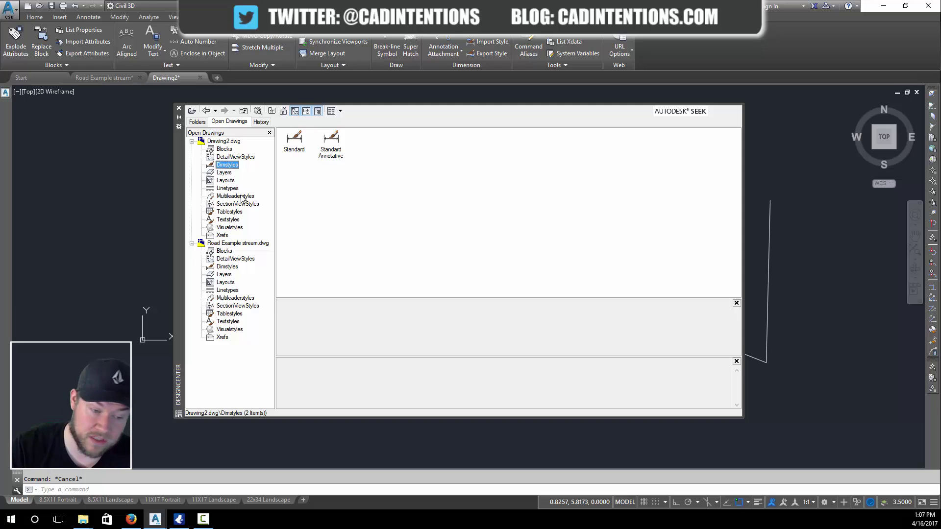
{"action": "left_click", "coordinate": [223, 236]}
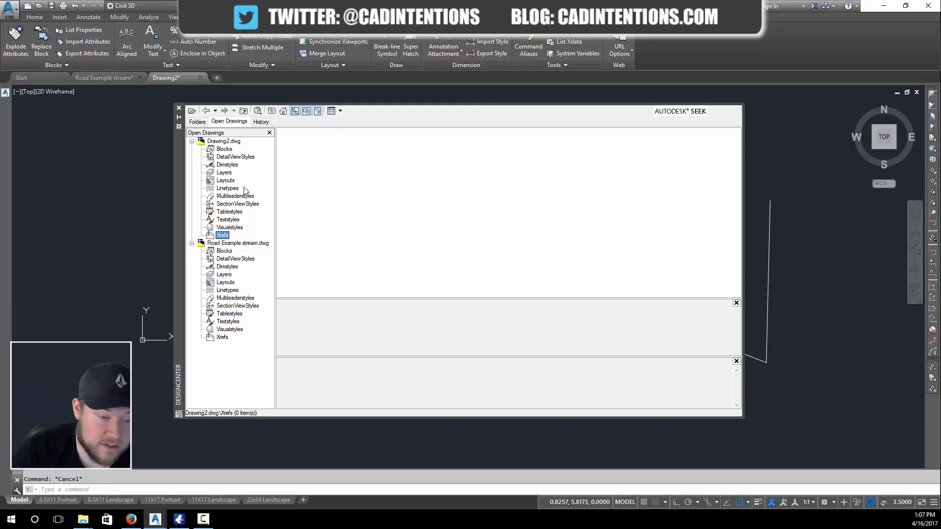
{"action": "left_click", "coordinate": [227, 182]}
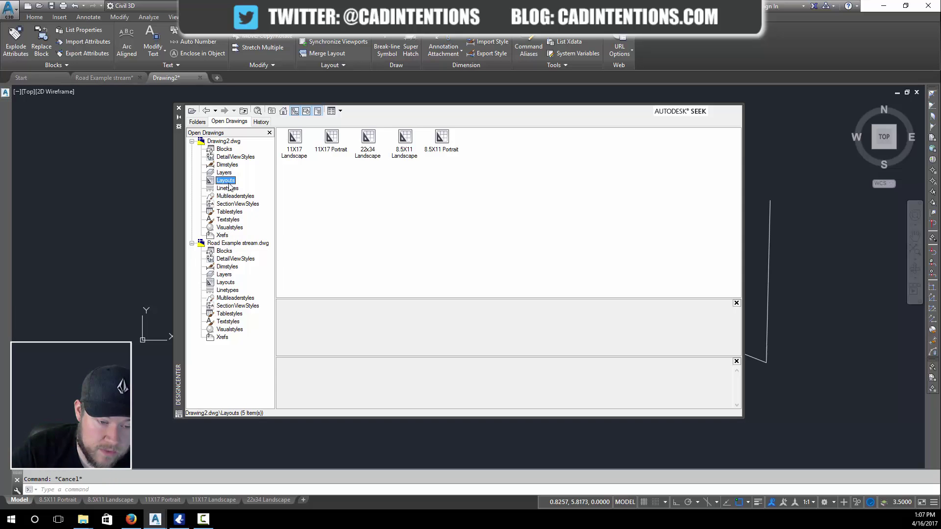
{"action": "left_click", "coordinate": [221, 252]}
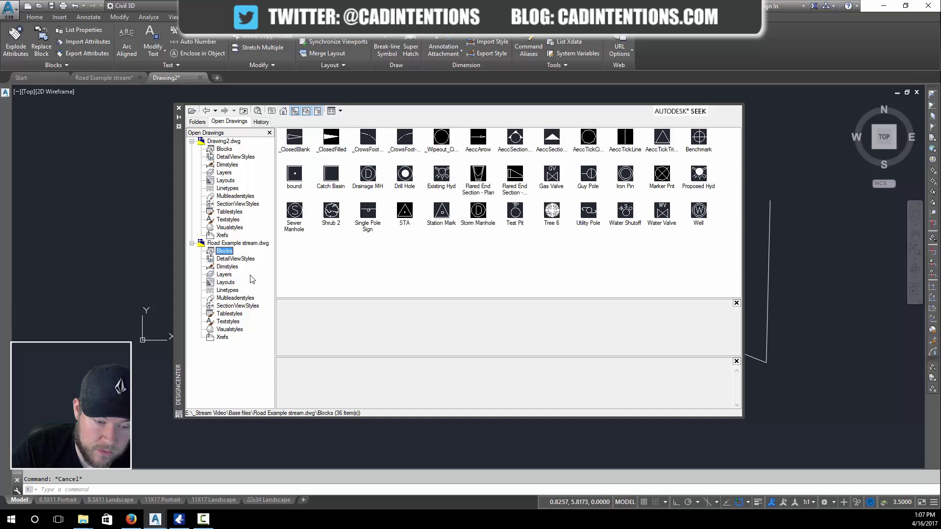
{"action": "left_click", "coordinate": [222, 150]}
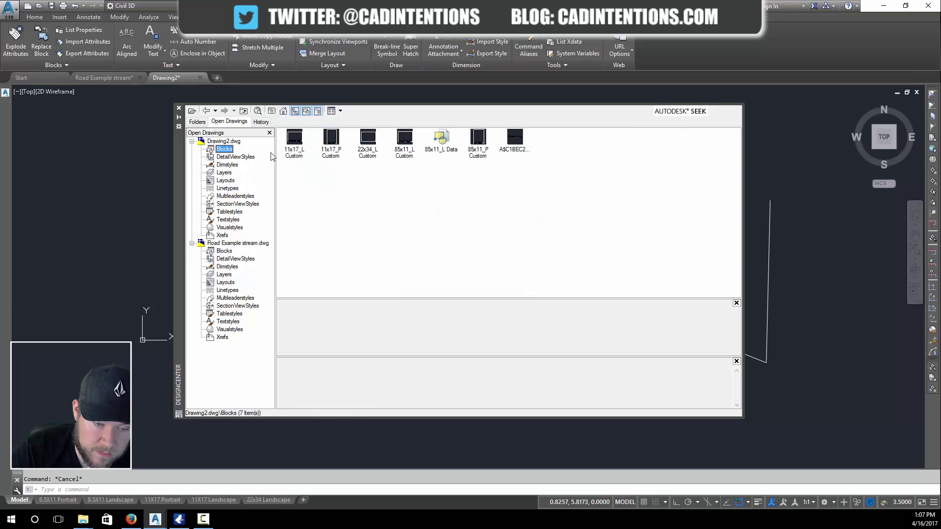
{"action": "left_click", "coordinate": [224, 251]}
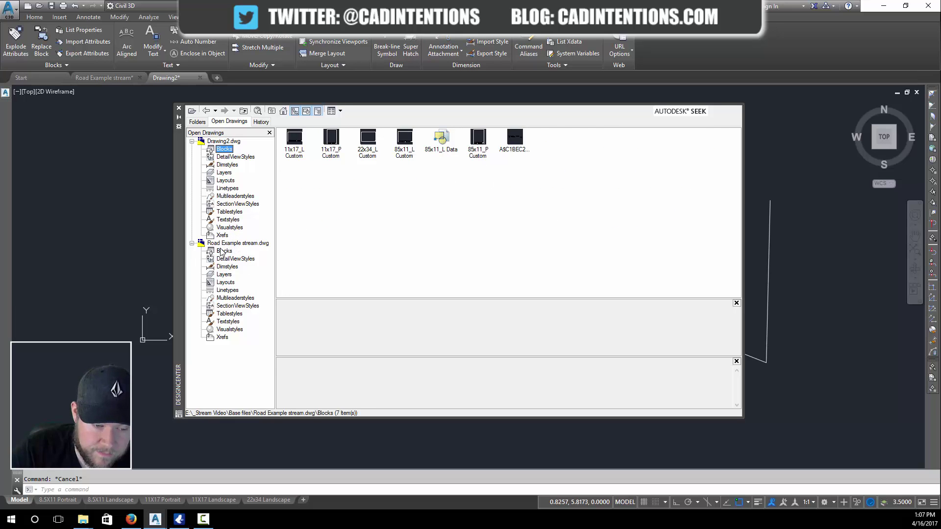
- Insert the Drainage MH block from DesignCenter at the origin with Specify On-screen off
{"action": "left_click", "coordinate": [371, 182]}
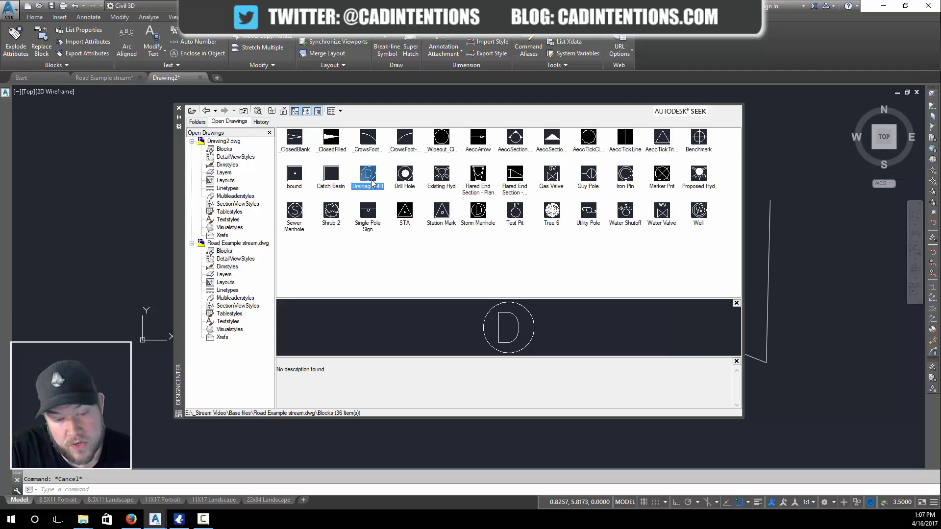
{"action": "right_click", "coordinate": [372, 183]}
{"action": "left_click", "coordinate": [404, 186]}
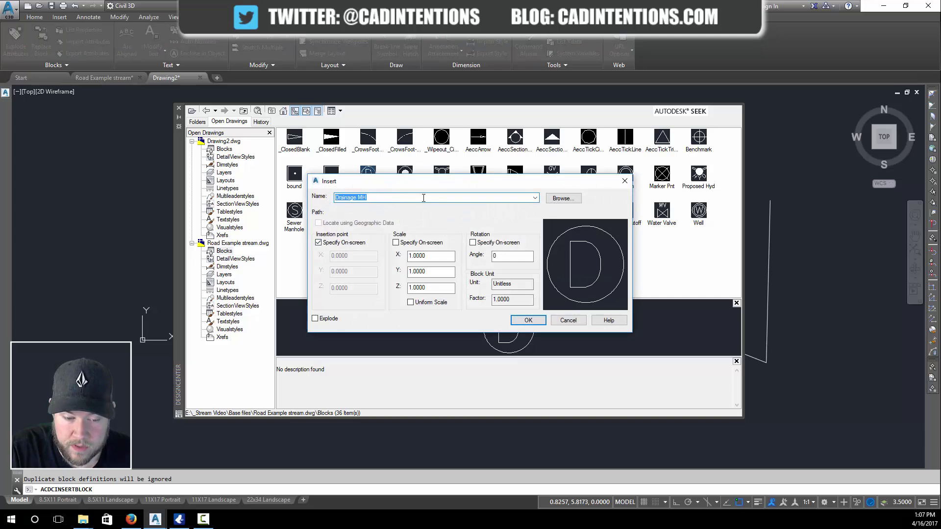
{"action": "left_click", "coordinate": [319, 243]}
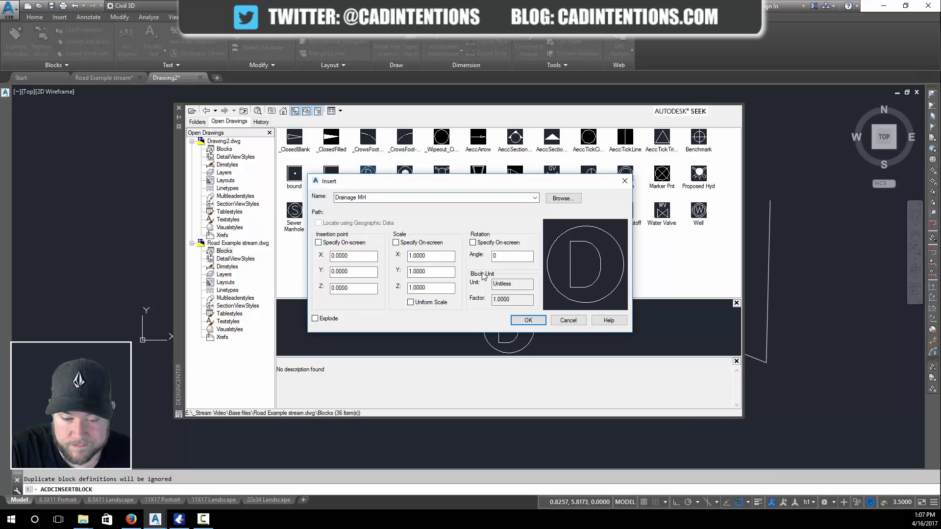
{"action": "left_click", "coordinate": [528, 321]}
- Hide DesignCenter and zoom to the drawing extents
{"action": "left_click", "coordinate": [113, 219]}
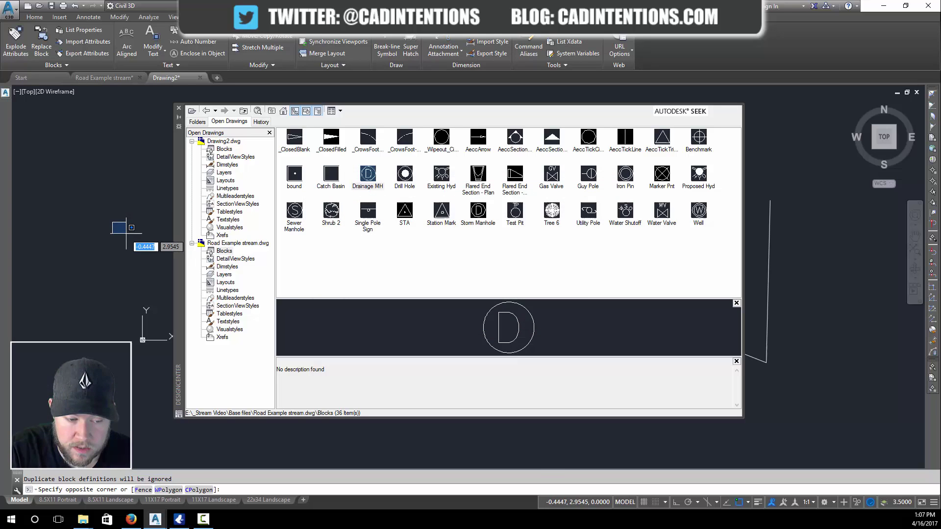
{"action": "key", "text": "Escape"}
{"action": "left_click", "coordinate": [178, 117]}
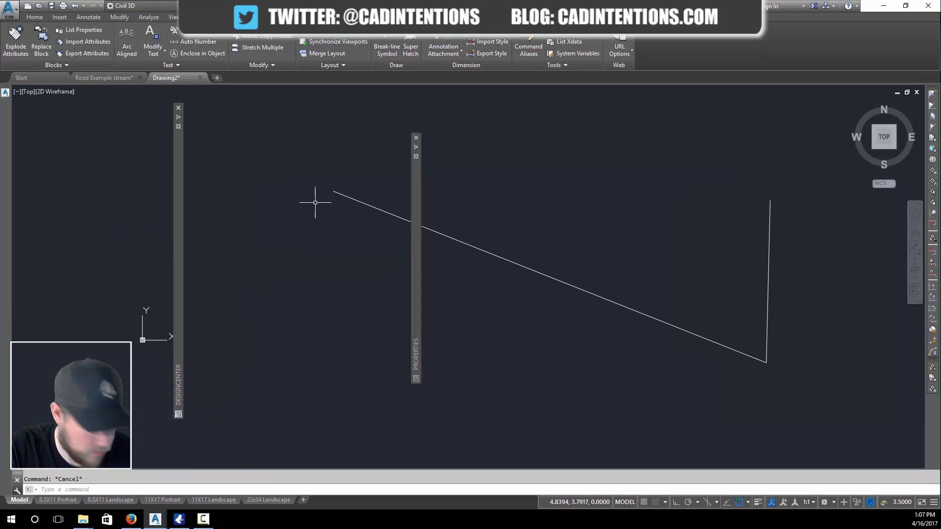
{"action": "type", "text": "z"}
{"action": "key", "text": "Return"}
{"action": "type", "text": "e"}
{"action": "key", "text": "Return"}
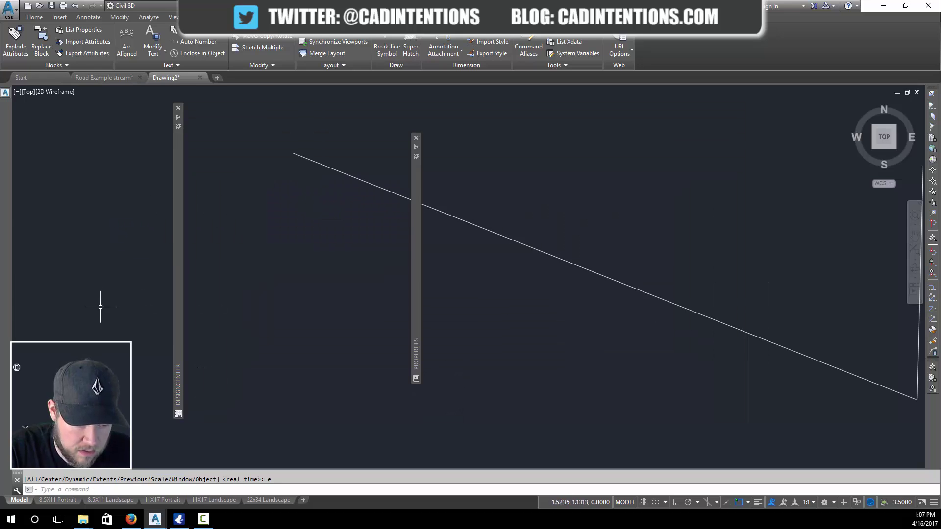
{"action": "scroll", "coordinate": [255, 299], "scroll_direction": "up", "scroll_amount": 10}
{"action": "scroll", "coordinate": [282, 299], "scroll_direction": "up", "scroll_amount": 5}
- Select and erase the trial Drainage MH manhole block
{"action": "left_click", "coordinate": [300, 296]}
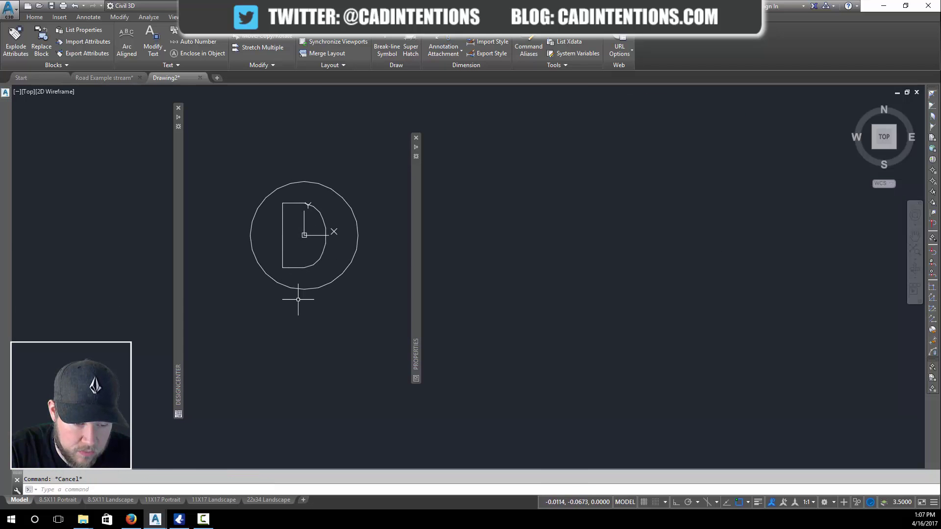
{"action": "left_click", "coordinate": [258, 262]}
{"action": "left_click", "coordinate": [304, 235]}
{"action": "scroll", "coordinate": [542, 255], "scroll_direction": "down", "scroll_amount": 6}
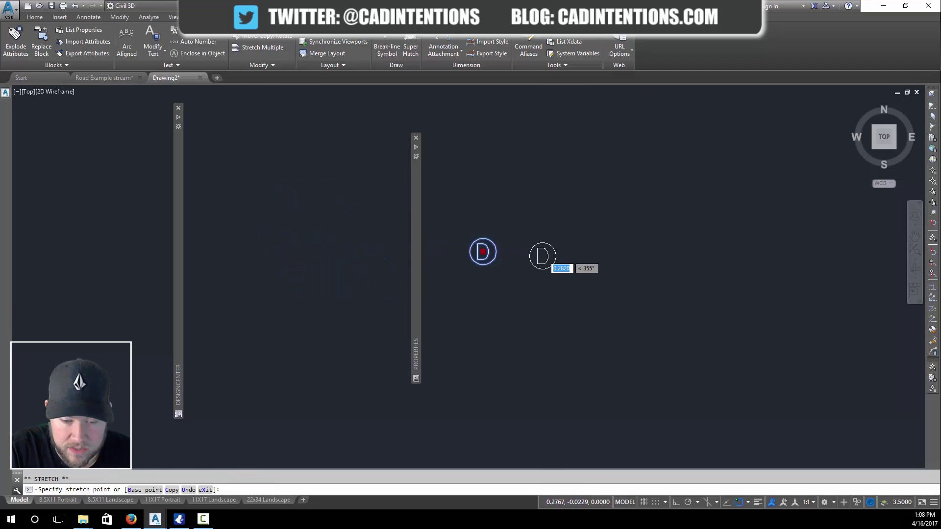
{"action": "middle_click_drag", "start_coordinate": [664, 237], "coordinate": [567, 237]}
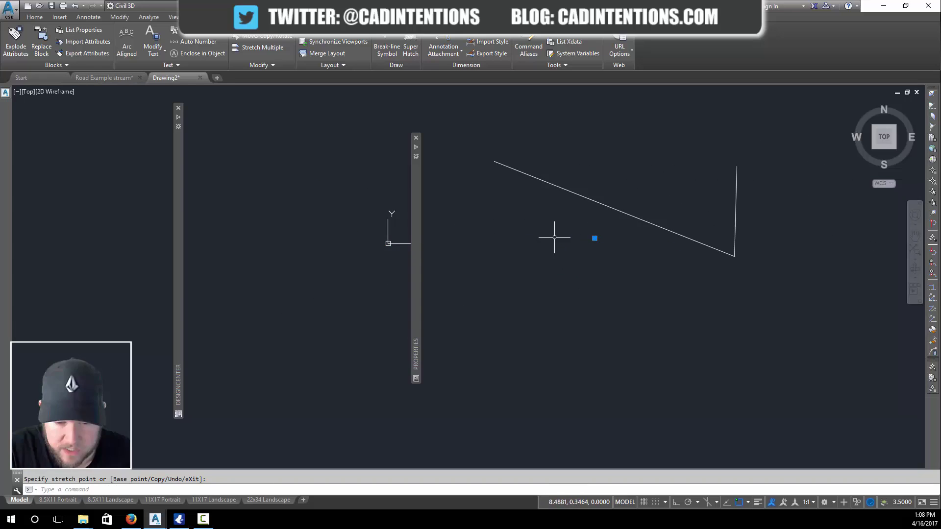
{"action": "key", "text": "Delete"}
- Reinsert Drainage MH at 0,0,0 using the INSERT command
{"action": "type", "text": "i"}
{"action": "key", "text": "Return"}
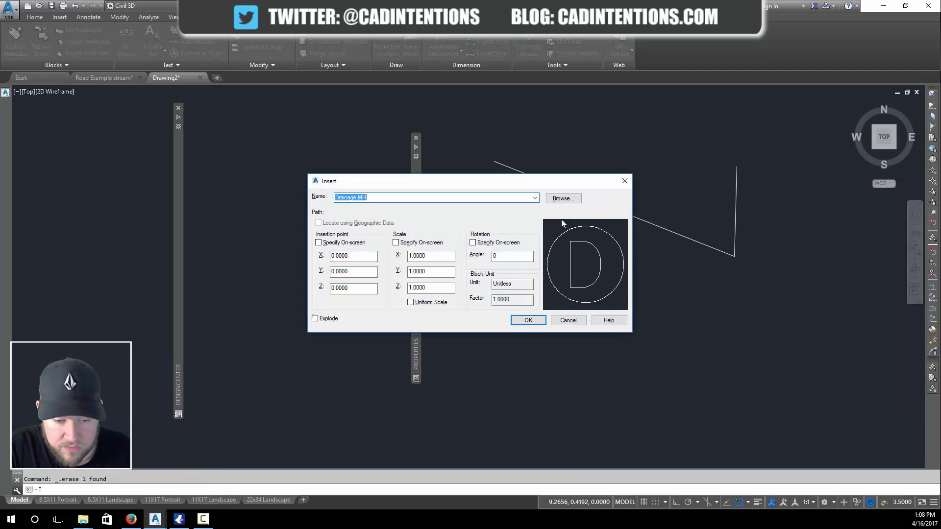
{"action": "left_click", "coordinate": [535, 198]}
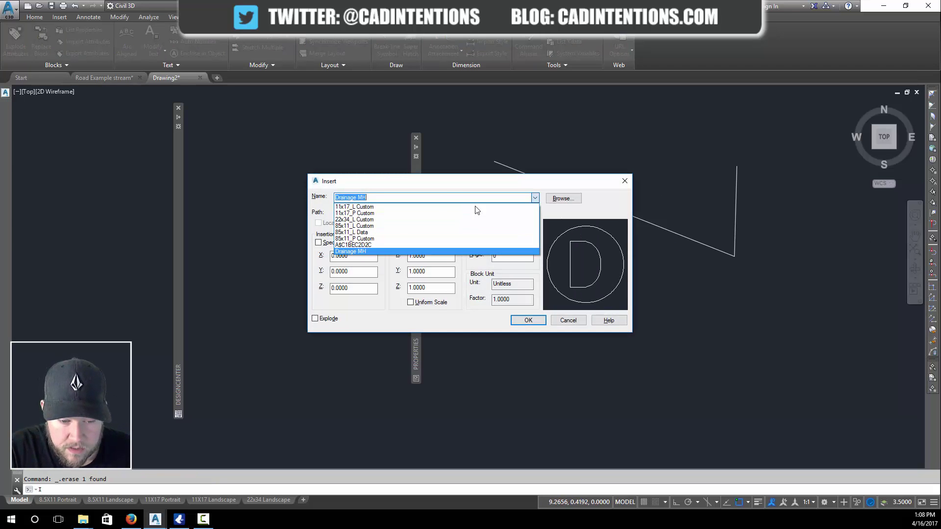
{"action": "left_click", "coordinate": [355, 252]}
{"action": "left_click", "coordinate": [527, 320]}
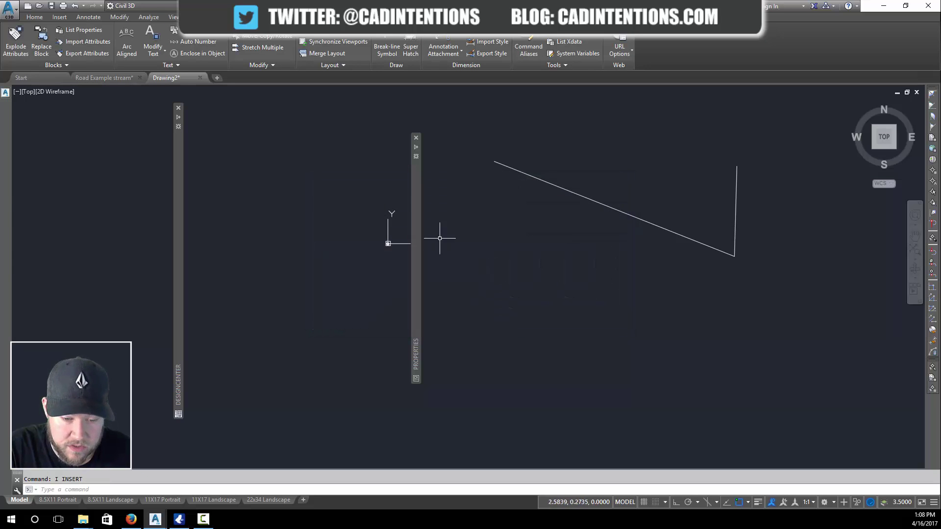
{"action": "scroll", "coordinate": [389, 237], "scroll_direction": "up", "scroll_amount": 6}
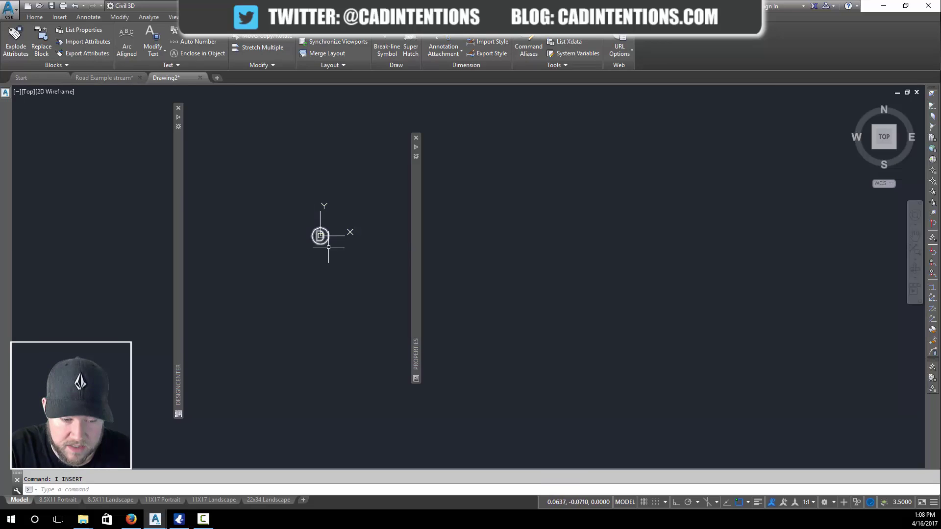
{"action": "key", "text": "Escape"}
- Insert the Tree 6 block from DesignCenter with Y set to 10
{"action": "mouse_move", "coordinate": [178, 193]}
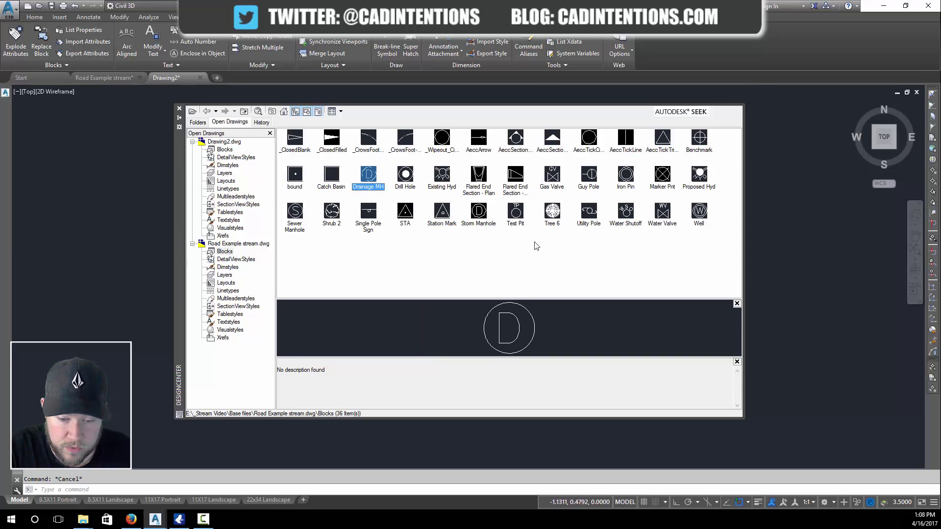
{"action": "left_click", "coordinate": [547, 216]}
{"action": "right_click", "coordinate": [551, 214]}
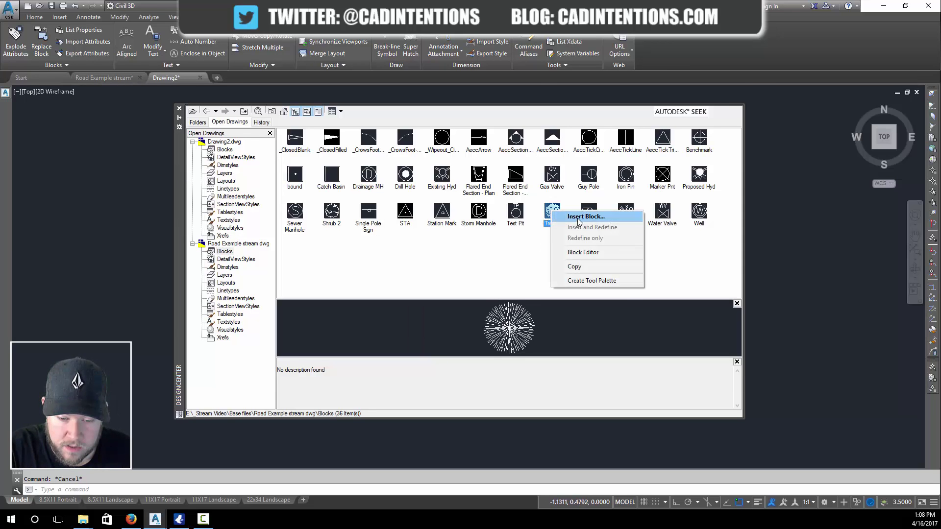
{"action": "left_click", "coordinate": [579, 217]}
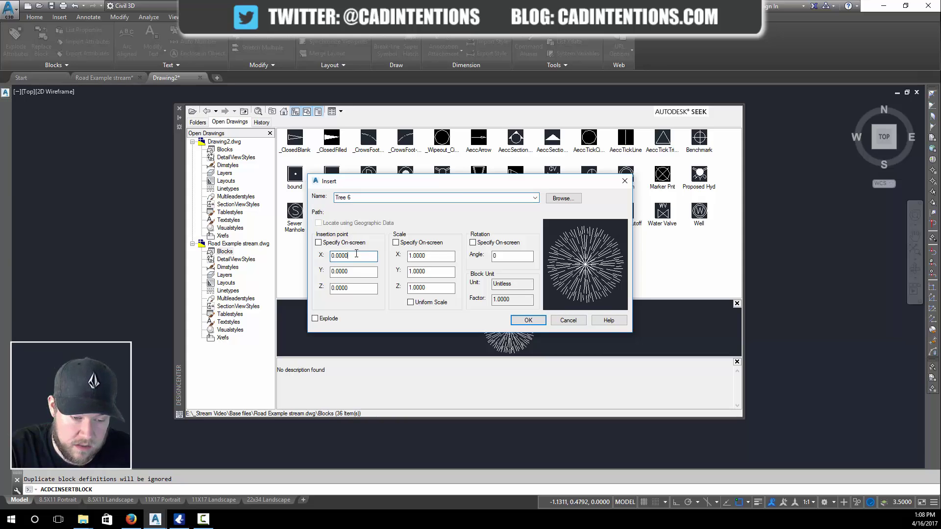
{"action": "double_click", "coordinate": [356, 271]}
{"action": "type", "text": "0"}
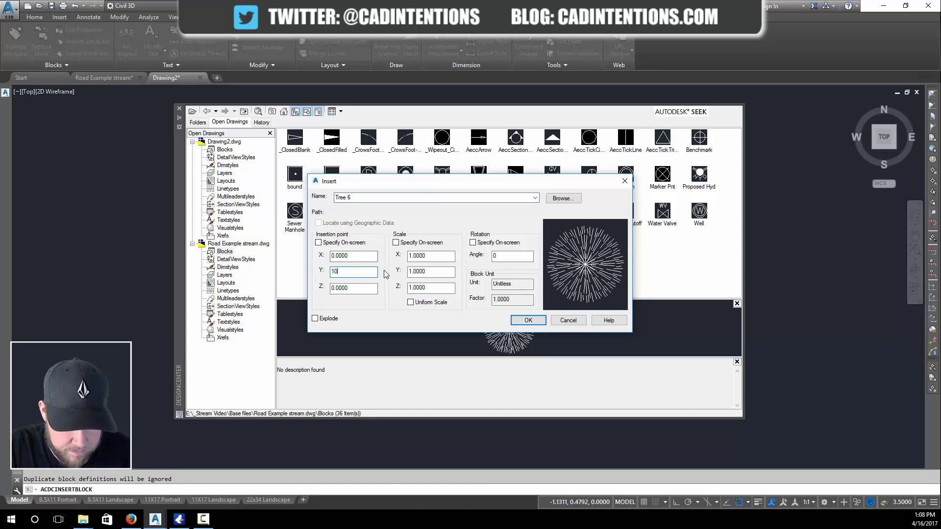
{"action": "left_click", "coordinate": [536, 320]}
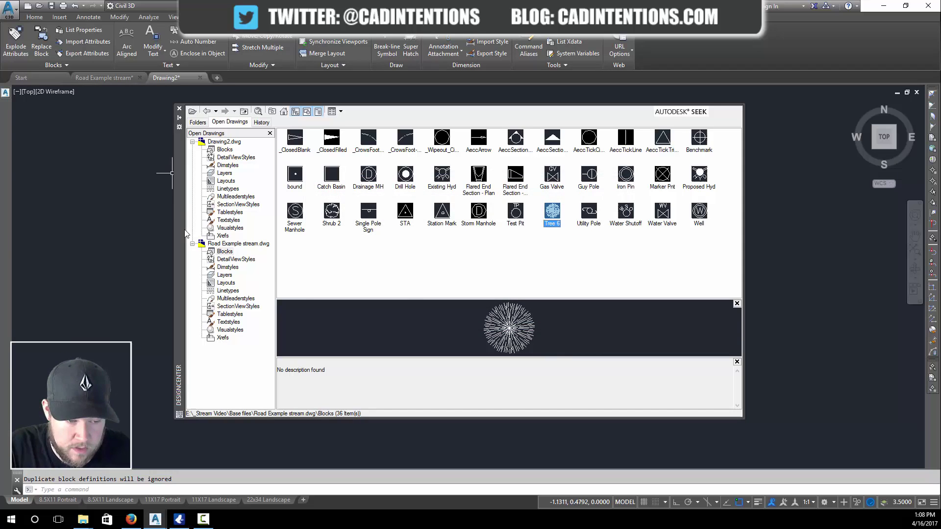
- Select and erase the inserted Tree 6 block
{"action": "left_click", "coordinate": [179, 117]}
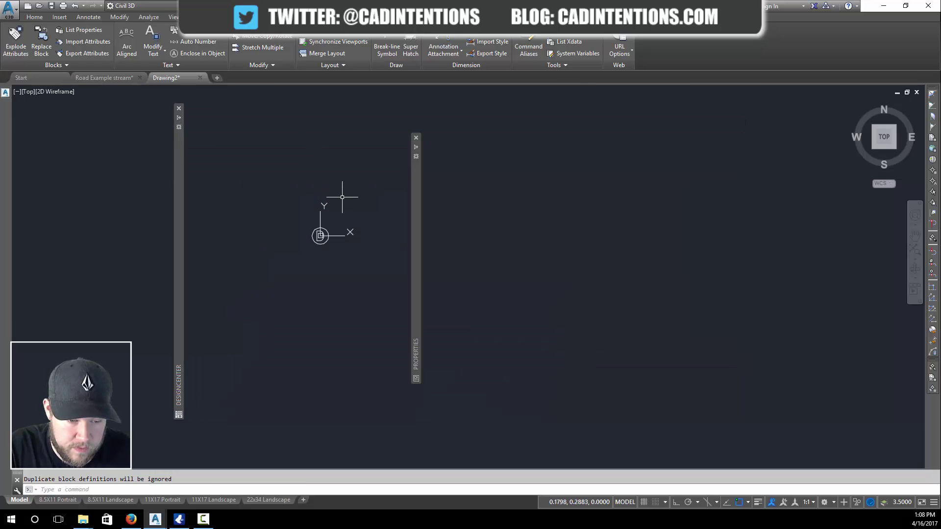
{"action": "left_click", "coordinate": [332, 179]}
{"action": "scroll", "coordinate": [348, 175], "scroll_direction": "up", "scroll_amount": 6}
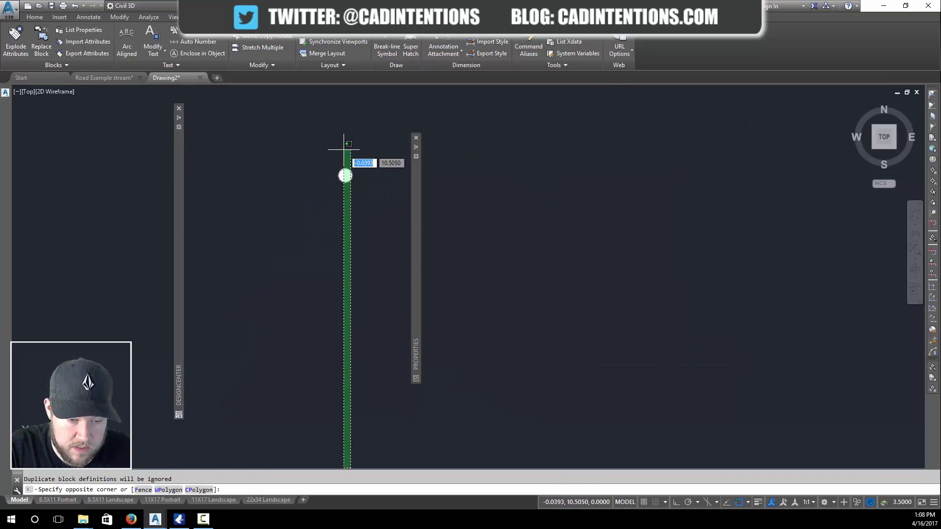
{"action": "key", "text": "Escape"}
{"action": "left_click", "coordinate": [340, 184]}
{"action": "scroll", "coordinate": [317, 203], "scroll_direction": "down", "scroll_amount": 5}
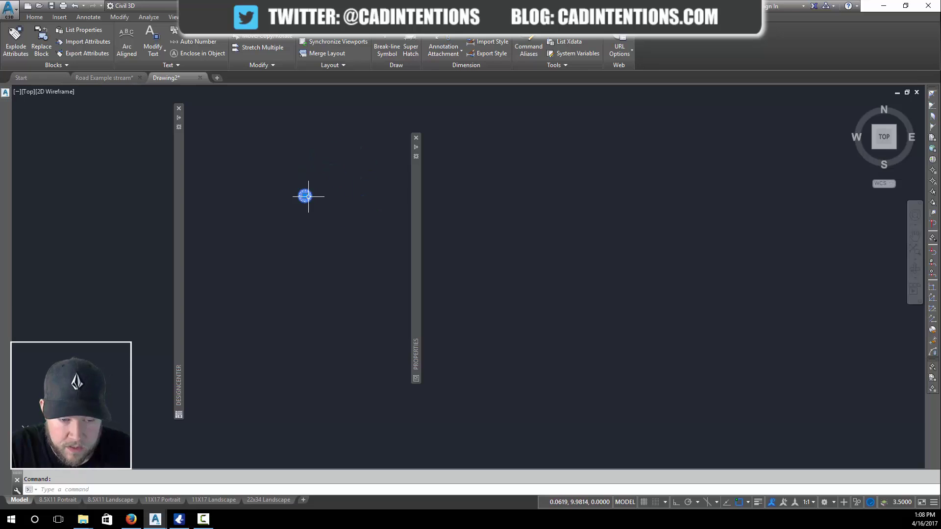
{"action": "left_click", "coordinate": [286, 183]}
{"action": "key", "text": "Delete"}
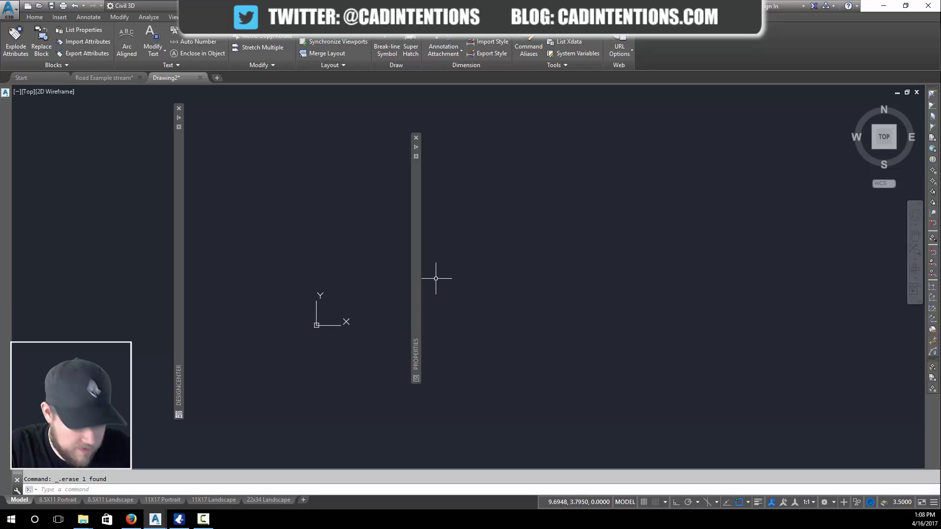
- Start another INSERT, check the block names list, then cancel it
{"action": "type", "text": "i"}
{"action": "key", "text": "Return"}
{"action": "left_click", "coordinate": [536, 198]}
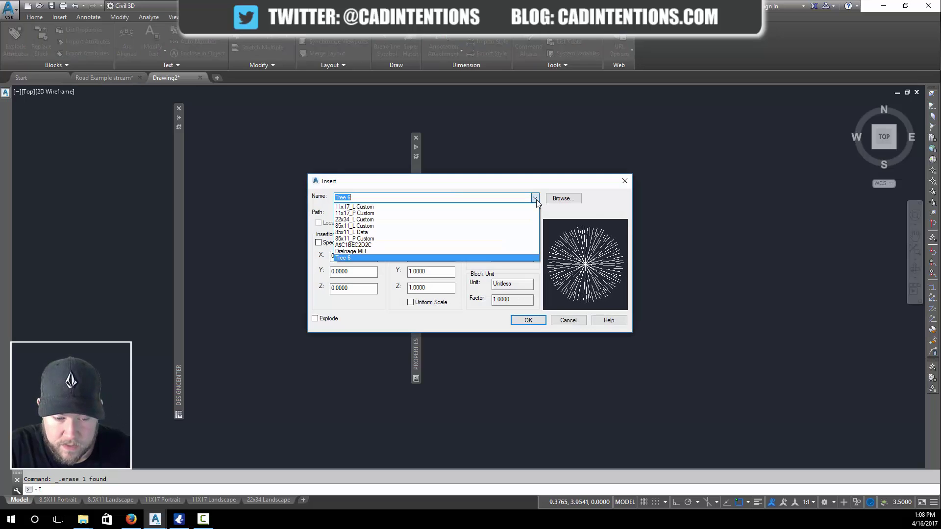
{"action": "key", "text": "Escape"}
{"action": "key", "text": "Escape"}
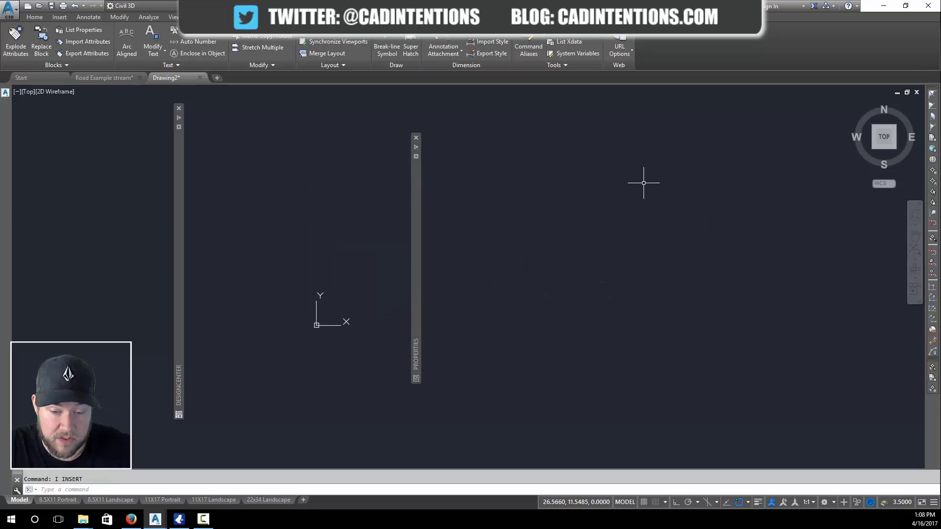
- Zoom out and re-expand DesignCenter showing Road Example stream's 36 blocks with Tree 6
{"action": "scroll", "coordinate": [574, 201], "scroll_direction": "down", "scroll_amount": 2}
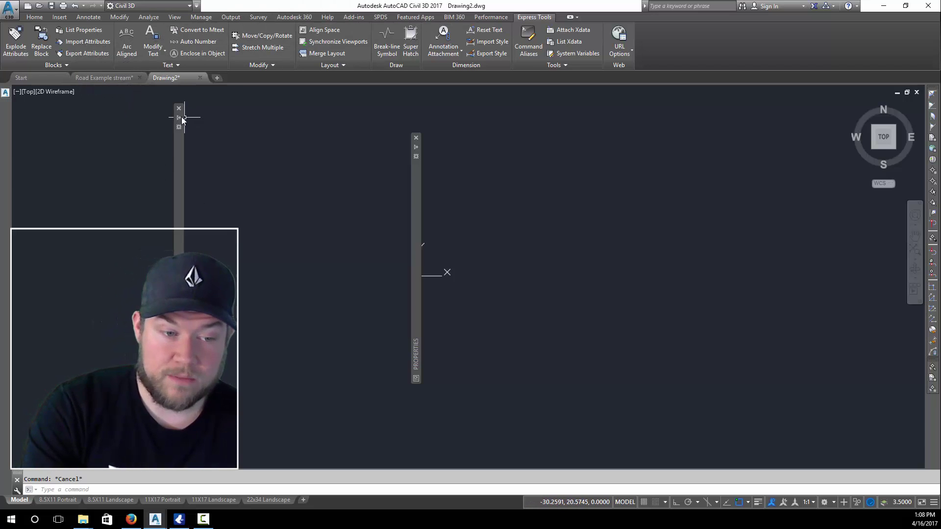
{"action": "mouse_move", "coordinate": [179, 119]}
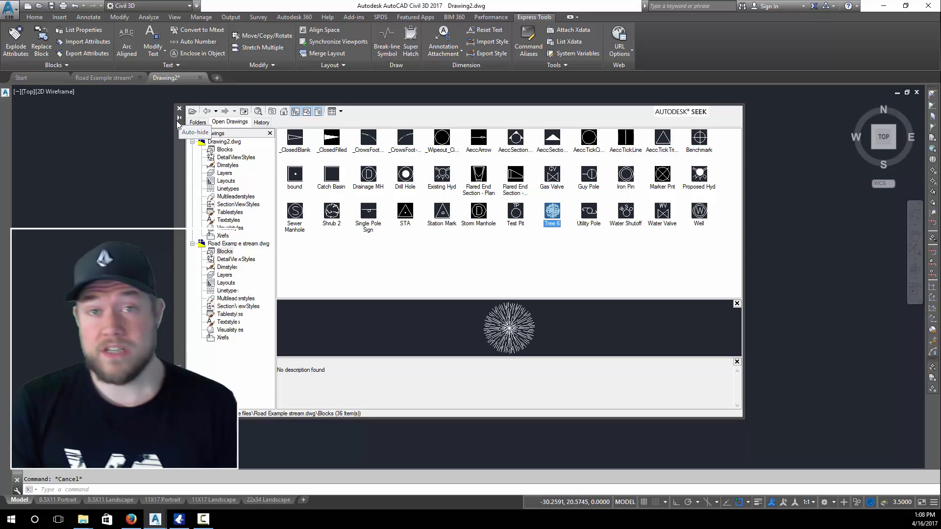